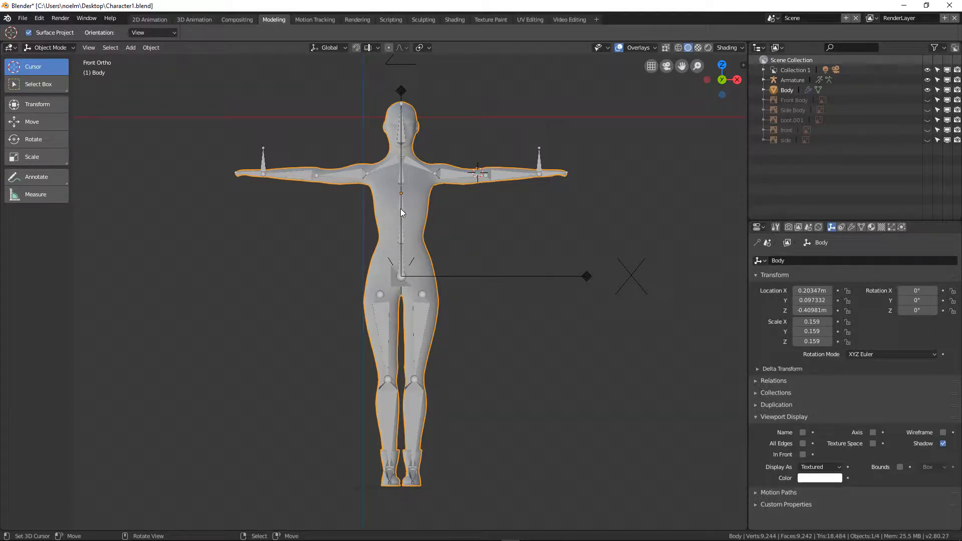
# Step: Apply the Body mesh's Mirror modifier in Object Mode, keeping the Subsurf modifier
pyautogui.click(852, 227)
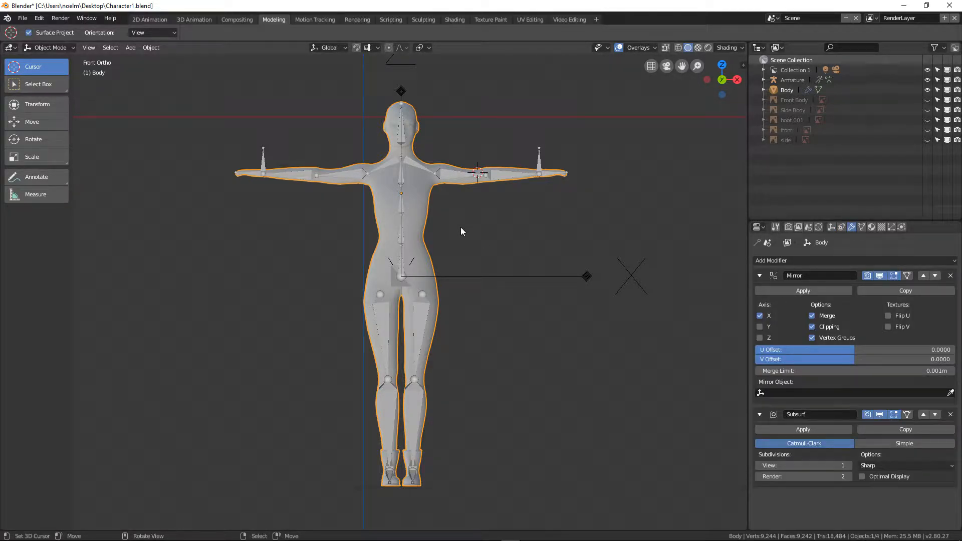
pyautogui.press('Tab')
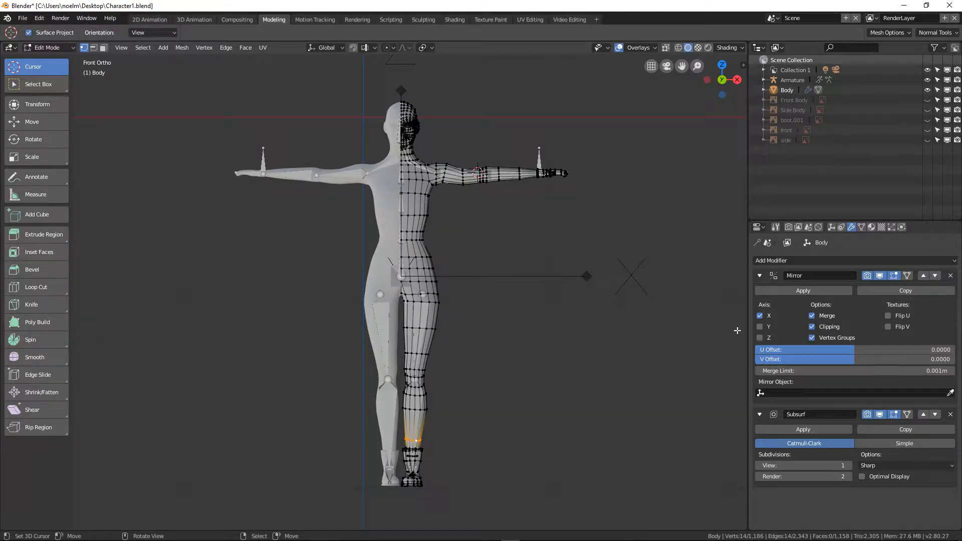
pyautogui.click(802, 295)
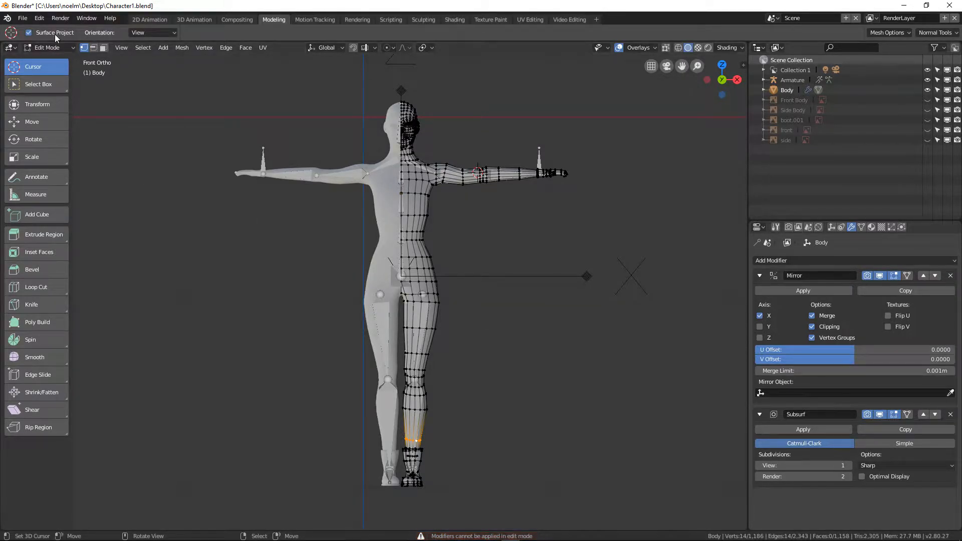
pyautogui.click(50, 47)
pyautogui.click(56, 60)
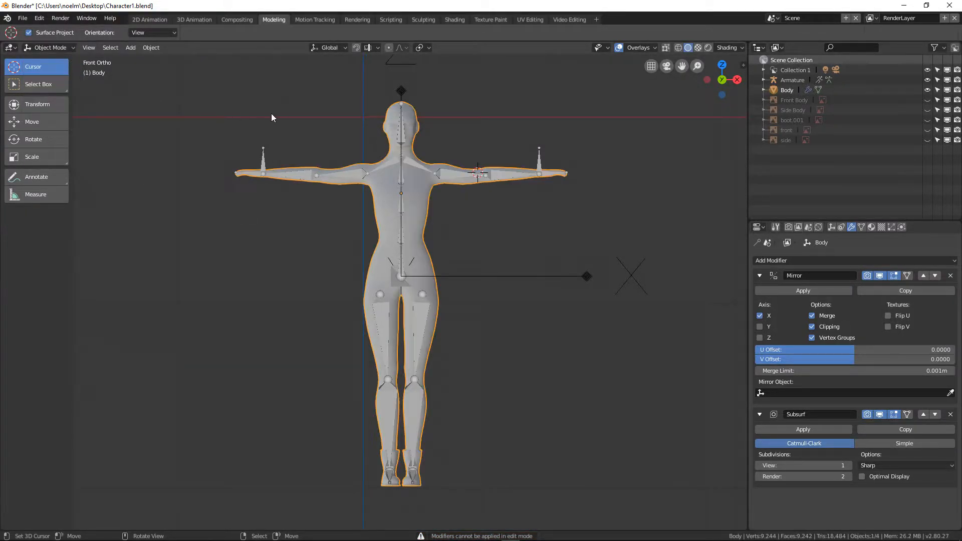
pyautogui.click(804, 291)
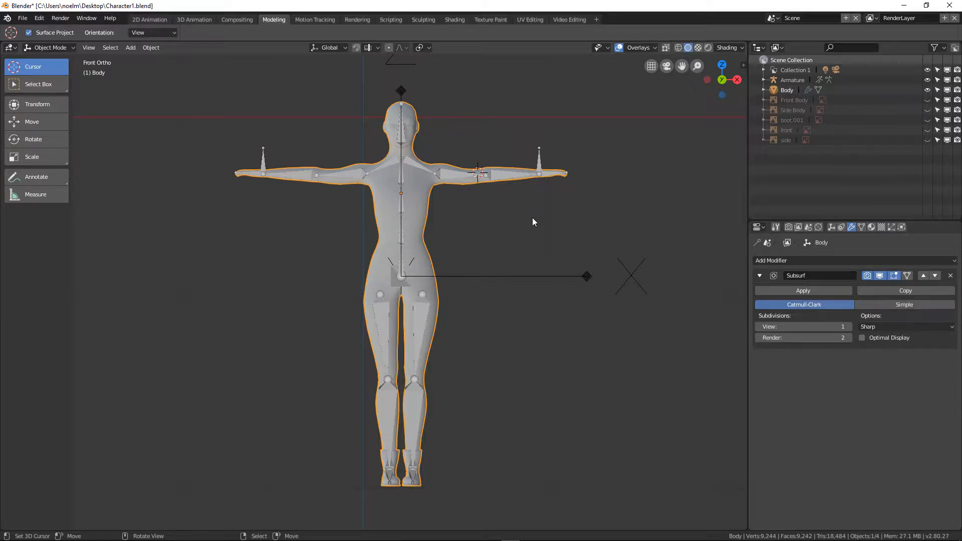
# Step: Parent the Body mesh to the armature with automatic weights
pyautogui.keyDown('shift'); pyautogui.moveTo(503, 193); pyautogui.dragTo(455, 297, button='middle'); pyautogui.keyUp('shift')
pyautogui.scroll(2, 456, 294)
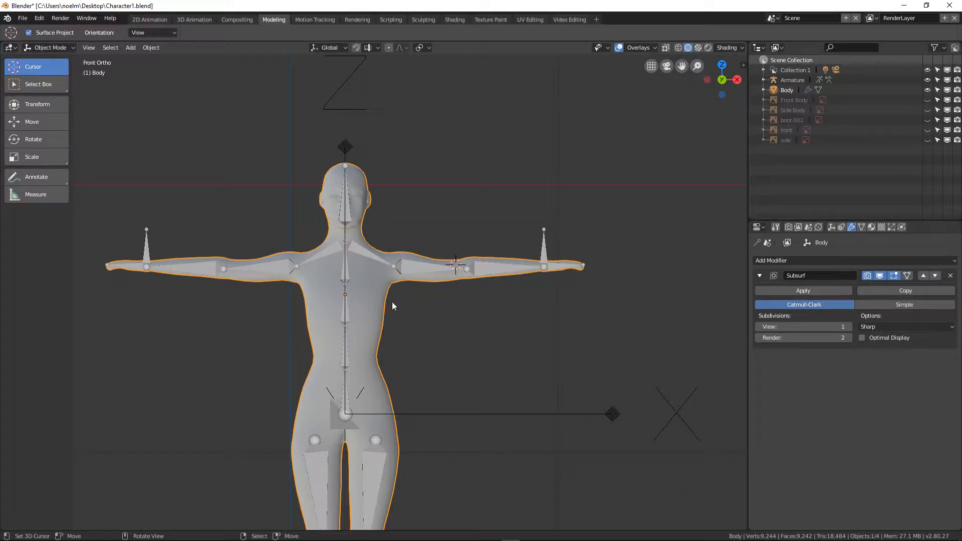
pyautogui.keyDown('shift'); pyautogui.click(544, 246); pyautogui.keyUp('shift')
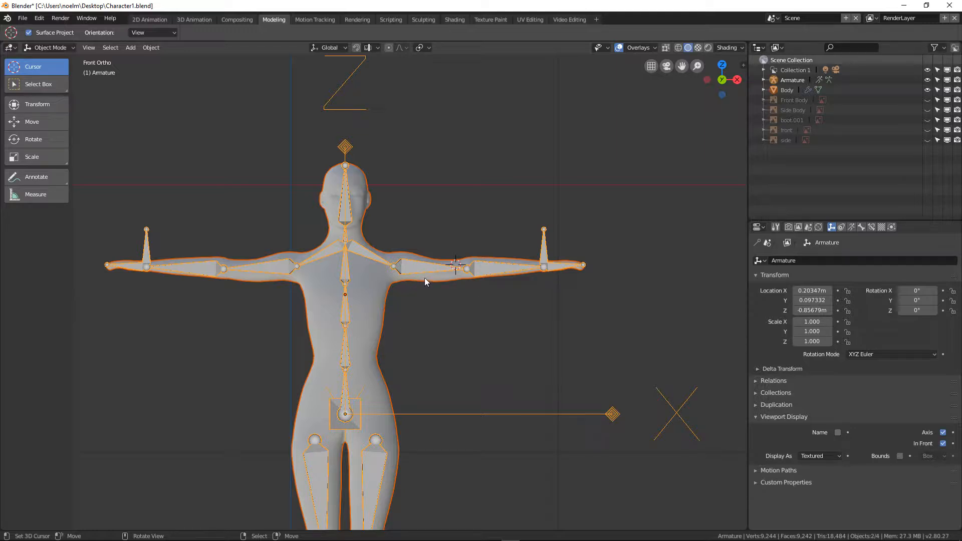
pyautogui.hotkey('ctrl', 'p')
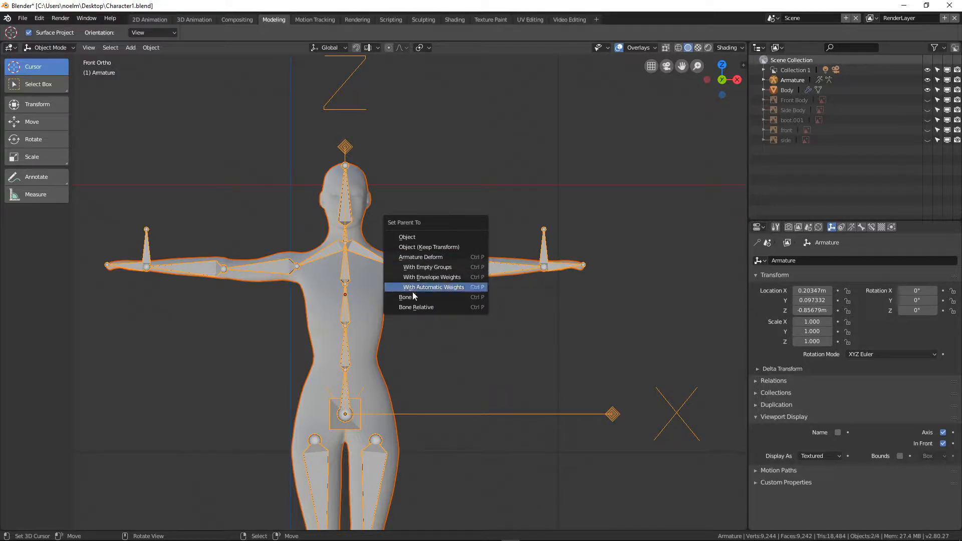
pyautogui.click(438, 287)
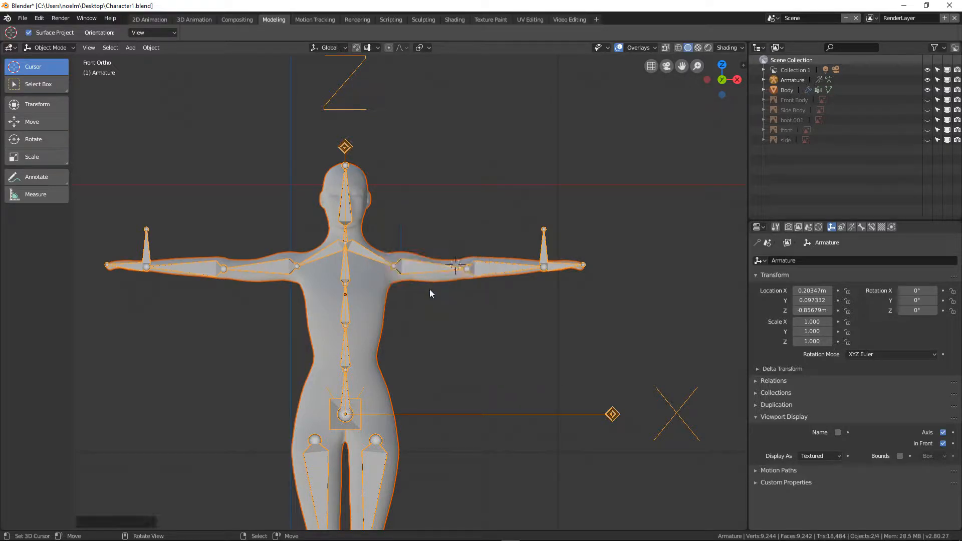
# Step: Display the Body mesh's vertex groups and enlarge the list until every group from handIK.L to heel.R fits
pyautogui.click(372, 280)
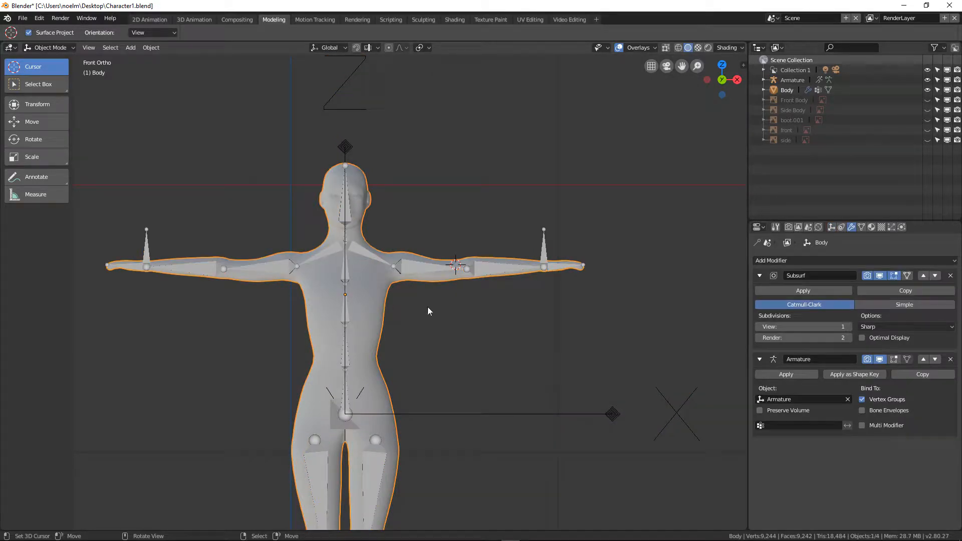
pyautogui.click(862, 228)
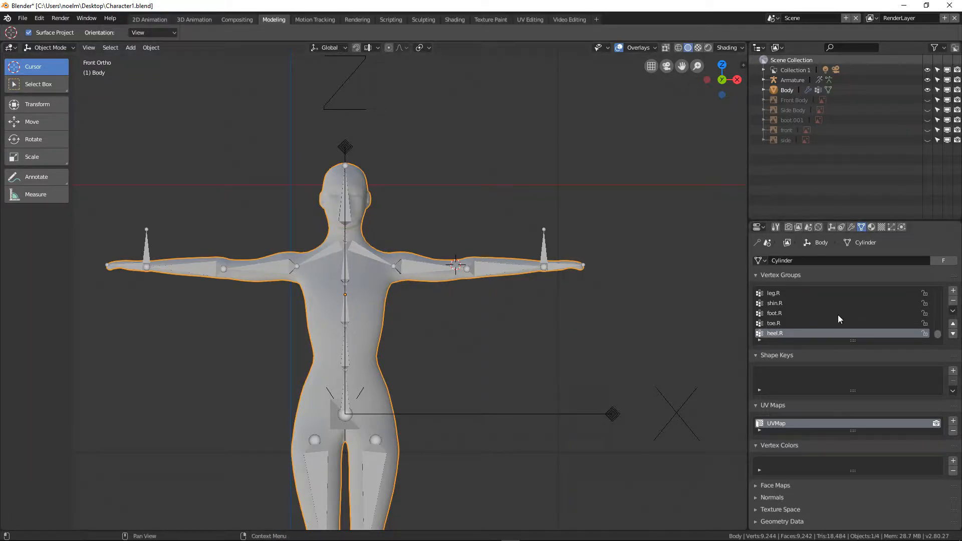
pyautogui.moveTo(849, 342); pyautogui.dragTo(853, 441)
pyautogui.moveTo(867, 220); pyautogui.dragTo(848, 95)
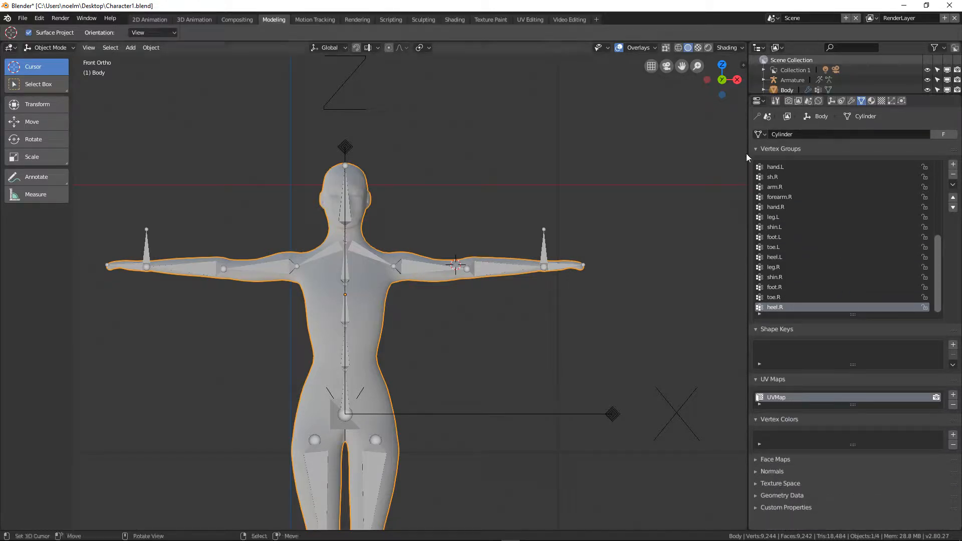
pyautogui.moveTo(749, 155); pyautogui.dragTo(567, 156)
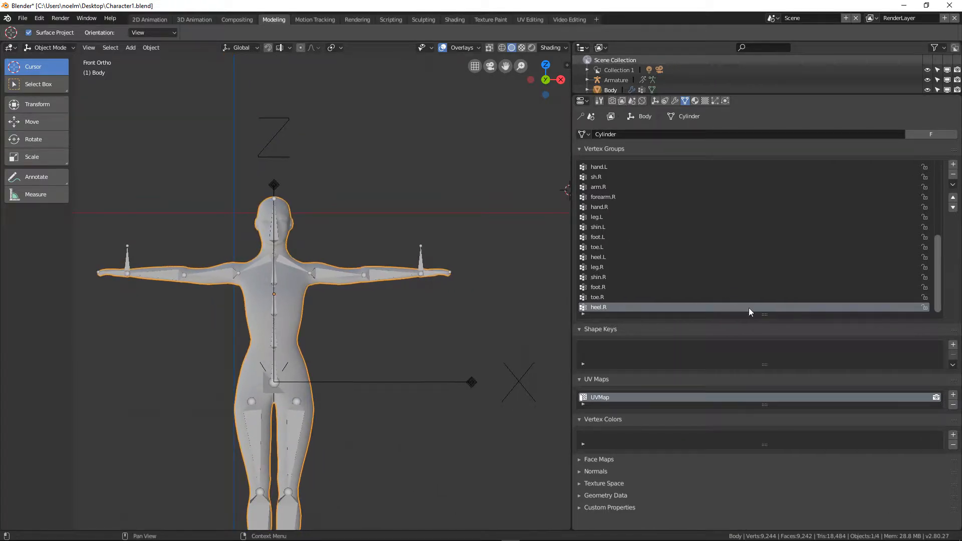
pyautogui.moveTo(762, 315); pyautogui.dragTo(777, 484)
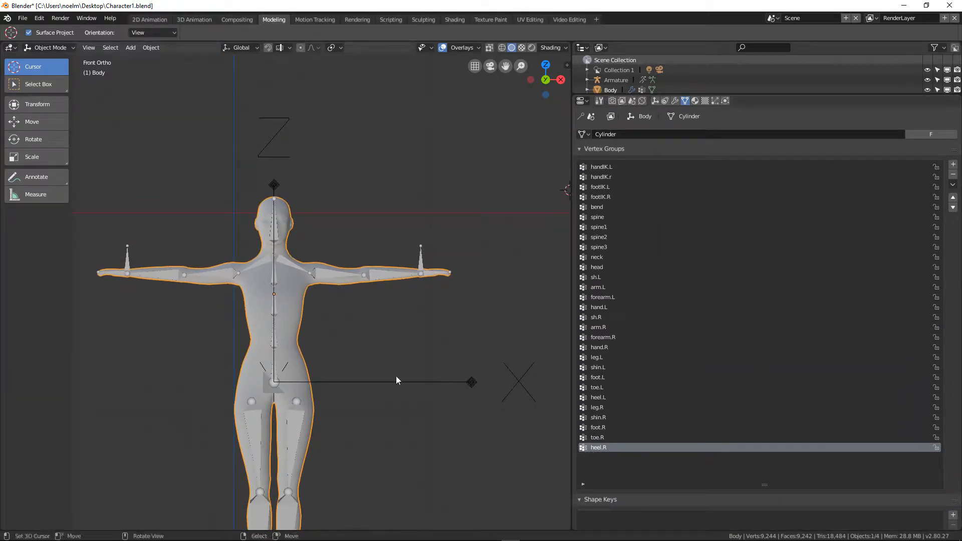
# Step: Put the armature in Pose Mode and try moving the bend bone at the hips to test the mesh deformation
pyautogui.click(426, 261)
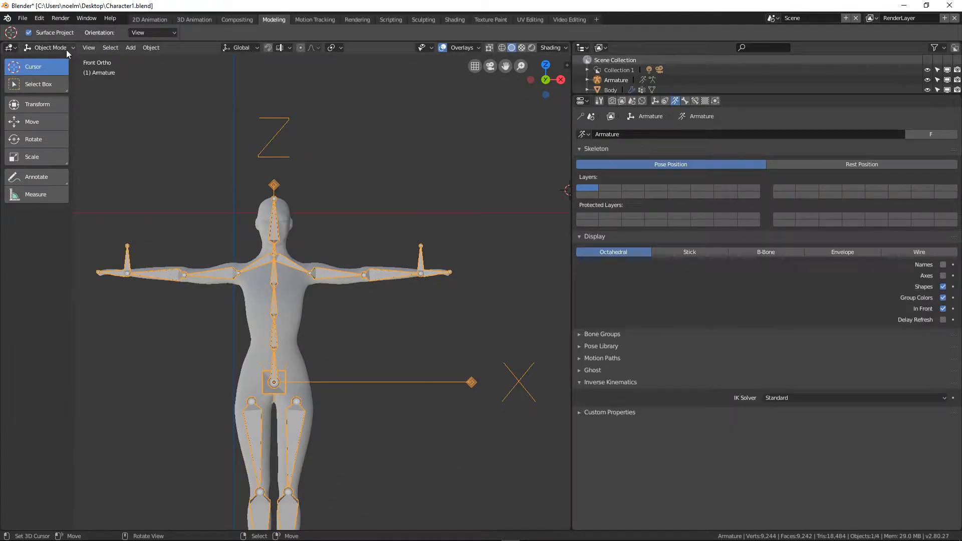
pyautogui.click(50, 48)
pyautogui.click(45, 82)
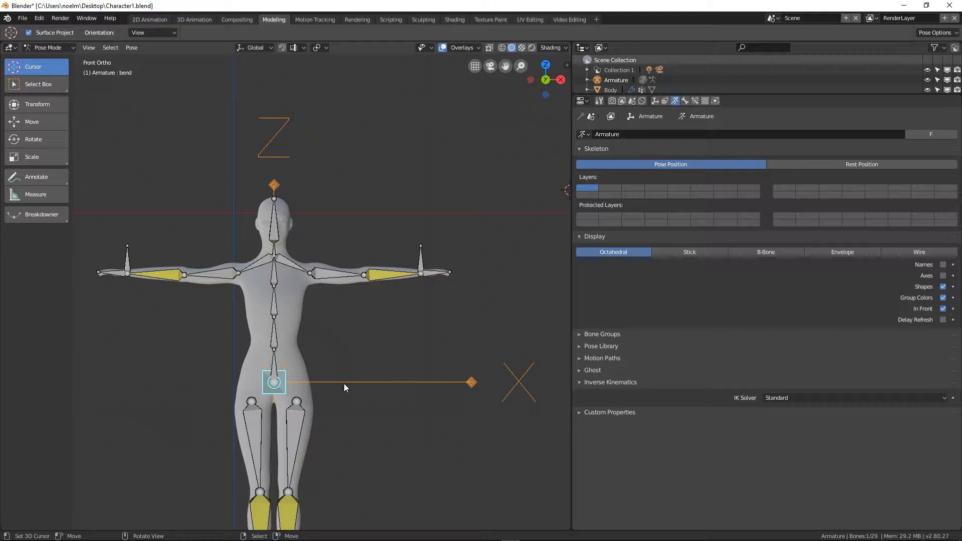
pyautogui.scroll(-2, 345, 389)
pyautogui.keyDown('shift'); pyautogui.moveTo(333, 387); pyautogui.dragTo(353, 318, button='middle'); pyautogui.keyUp('shift')
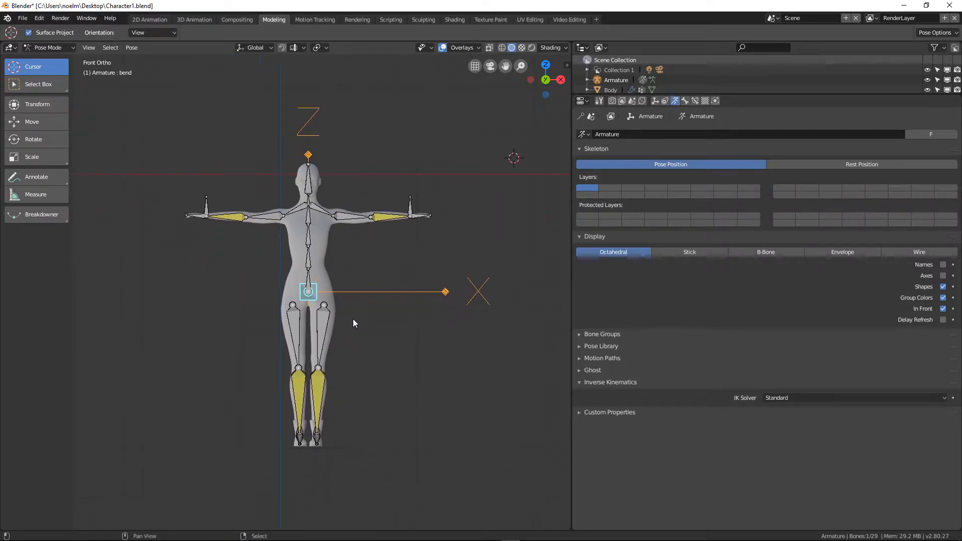
pyautogui.scroll(1, 353, 318)
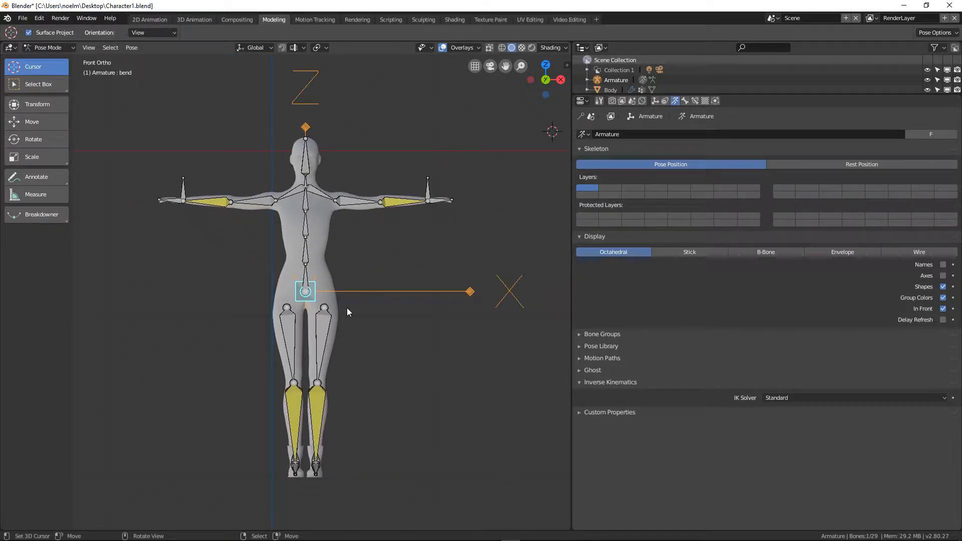
pyautogui.press('g')
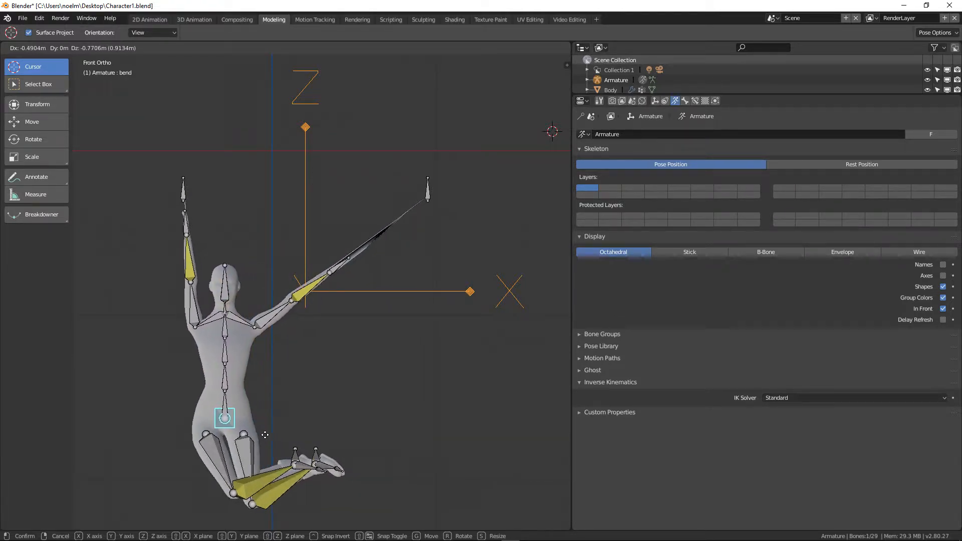
pyautogui.rightClick(285, 380)
# Step: Move the footIK.L and footIK.R bones to new positions to test how the legs deform
pyautogui.moveTo(318, 480); pyautogui.dragTo(326, 452, button='middle')
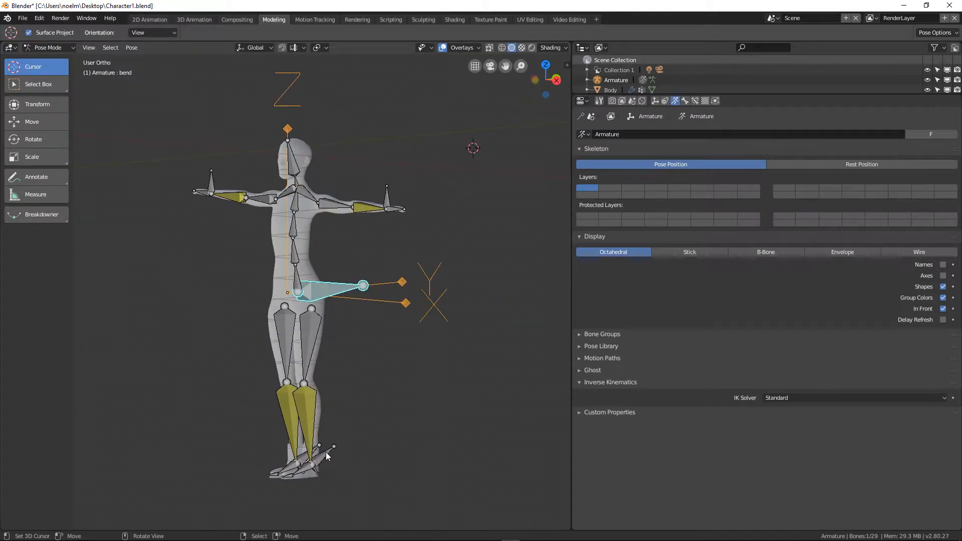
pyautogui.click(326, 454)
pyautogui.press('g')
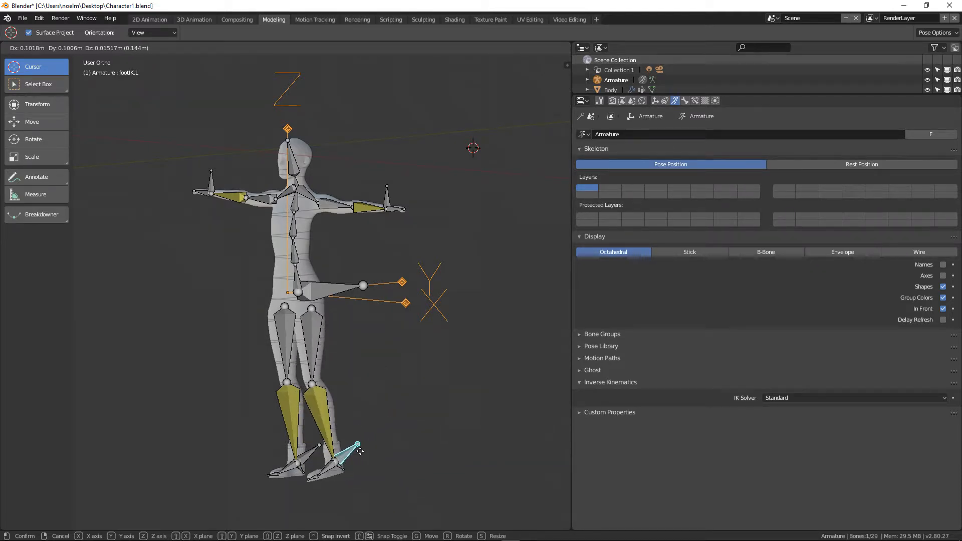
pyautogui.click(404, 395)
pyautogui.click(308, 453)
pyautogui.press('g')
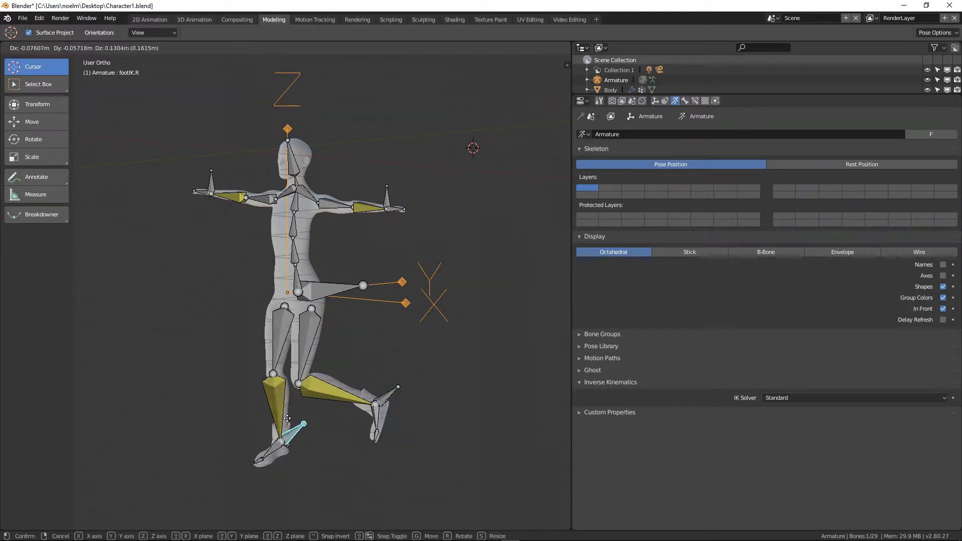
pyautogui.click(269, 396)
# Step: Reposition the bend bone behind the feet and move the handIK.r bone to test the arm deformation
pyautogui.click(347, 287)
pyautogui.press('g')
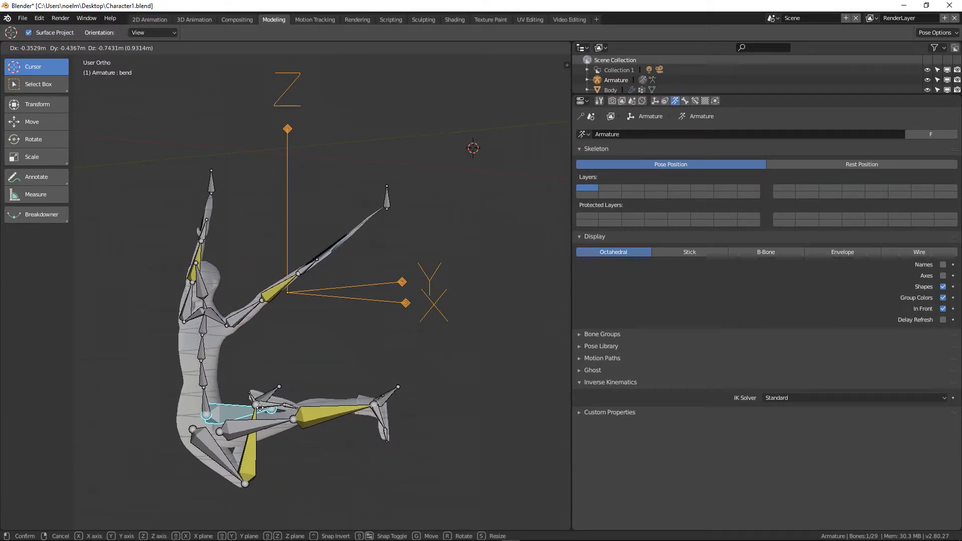
pyautogui.click(516, 278)
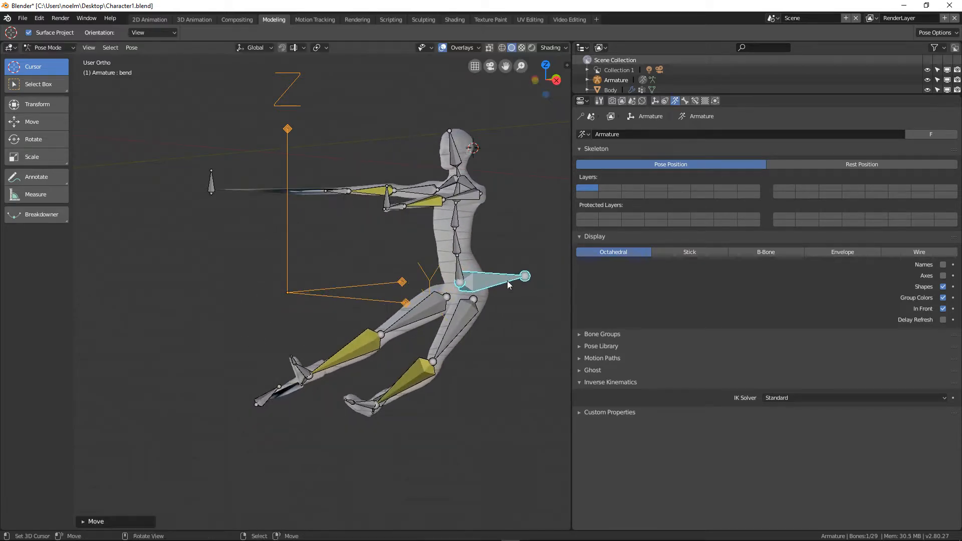
pyautogui.rightClick(221, 185)
pyautogui.press('g')
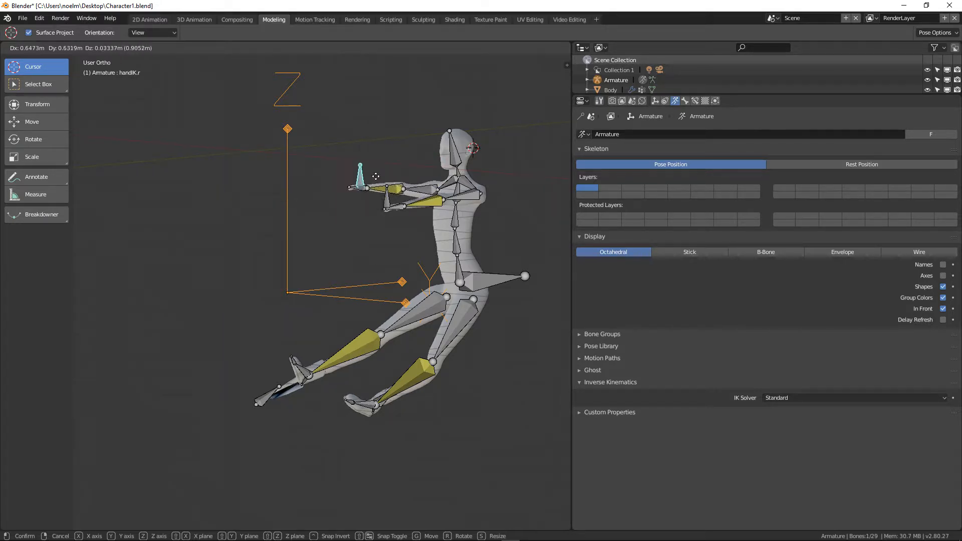
pyautogui.click(234, 194)
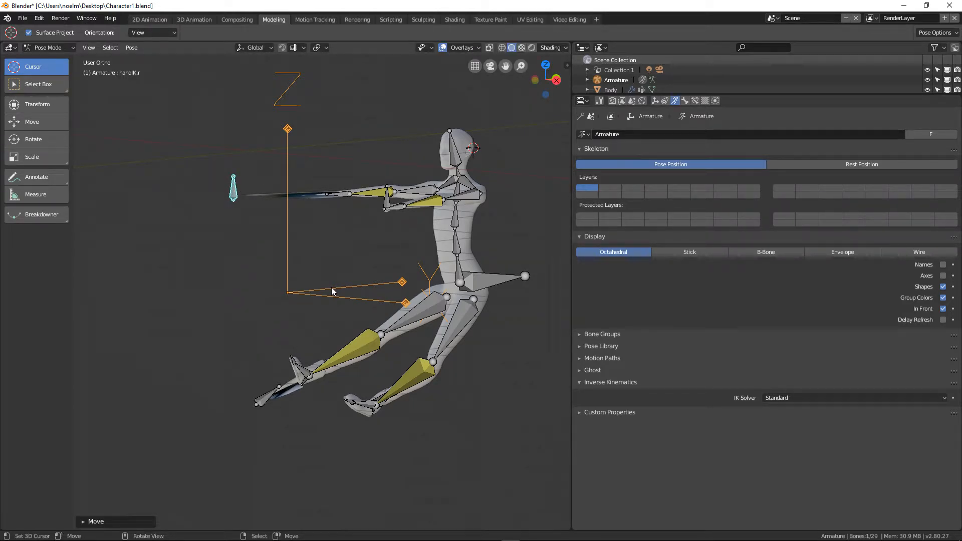
# Step: Clear the rotation and location of all armature bones and return to the front view
pyautogui.press('a')
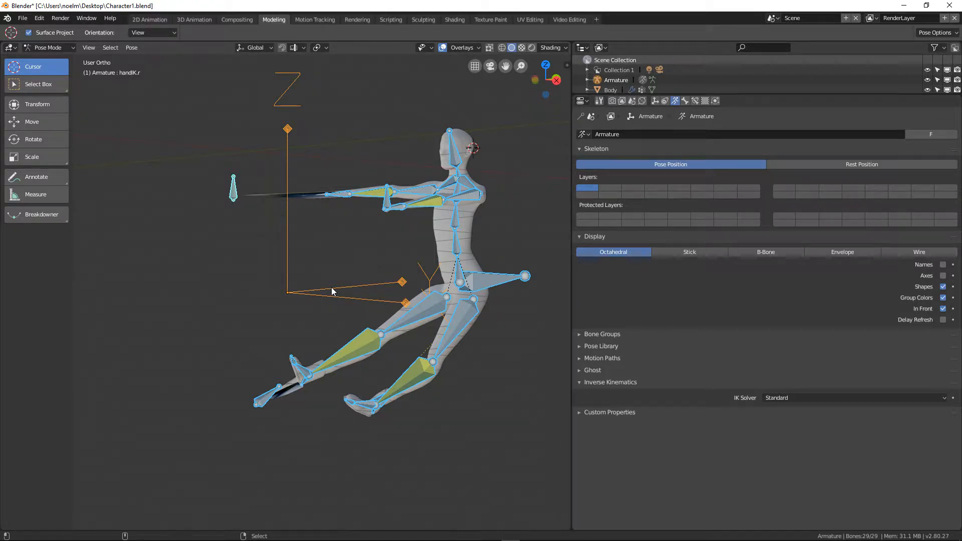
pyautogui.hotkey('alt', 'r')
pyautogui.hotkey('alt', 'g')
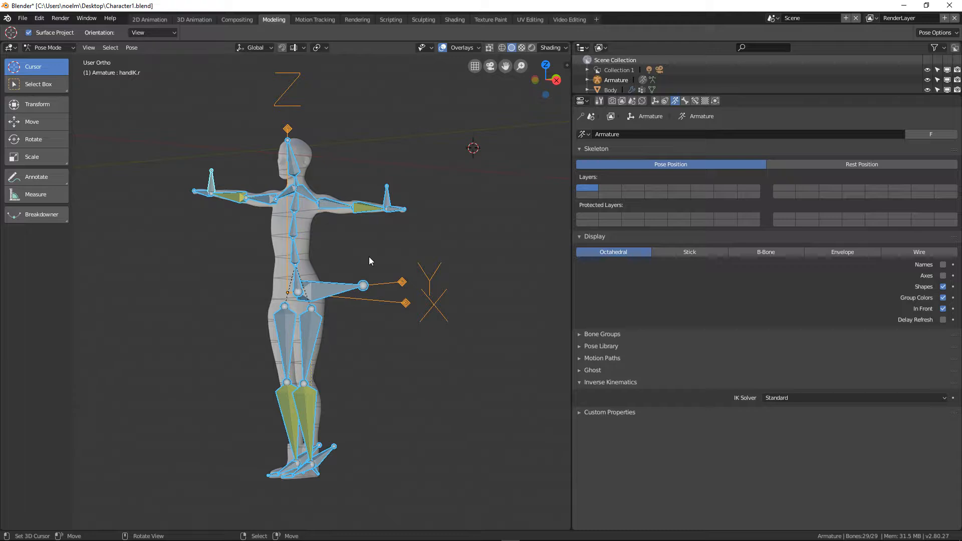
pyautogui.press('KP_1')
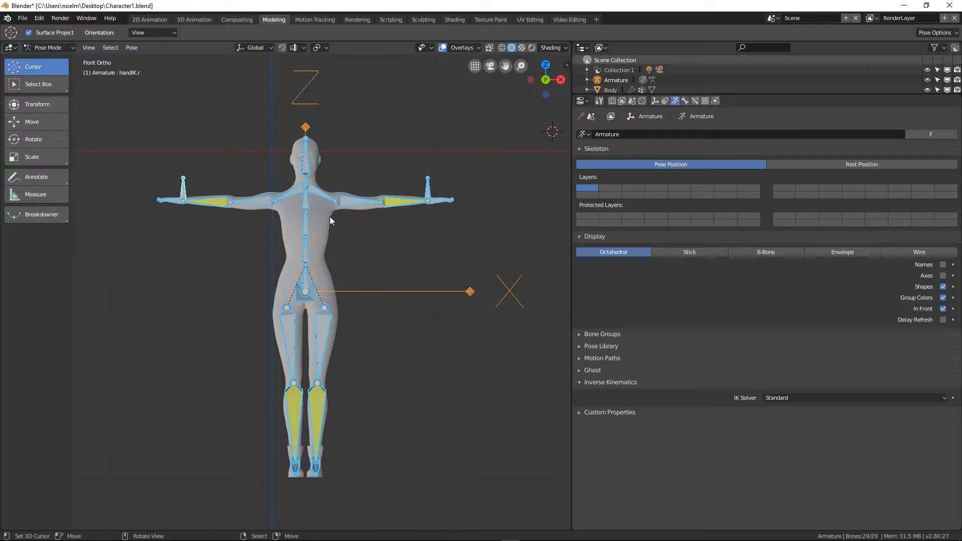
# Step: Return to Object Mode, then open the Body mesh in Edit Mode with no vertices selected
pyautogui.click(69, 47)
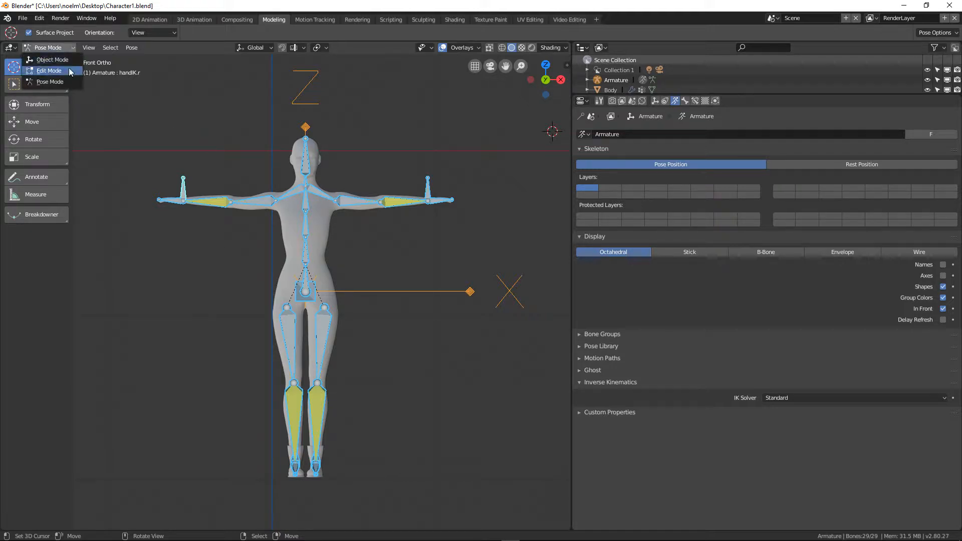
pyautogui.click(52, 60)
pyautogui.click(329, 222)
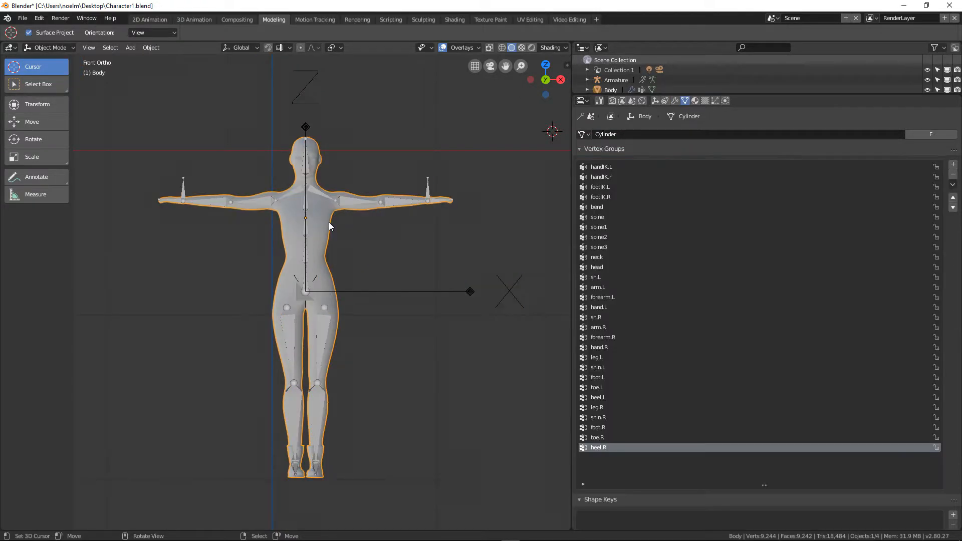
pyautogui.click(35, 49)
pyautogui.click(56, 70)
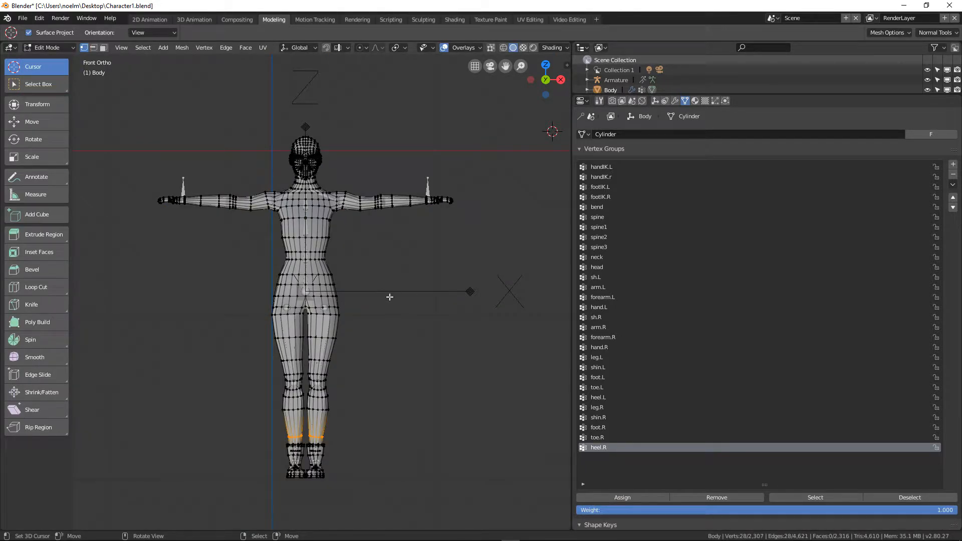
pyautogui.hotkey('alt', 'a')
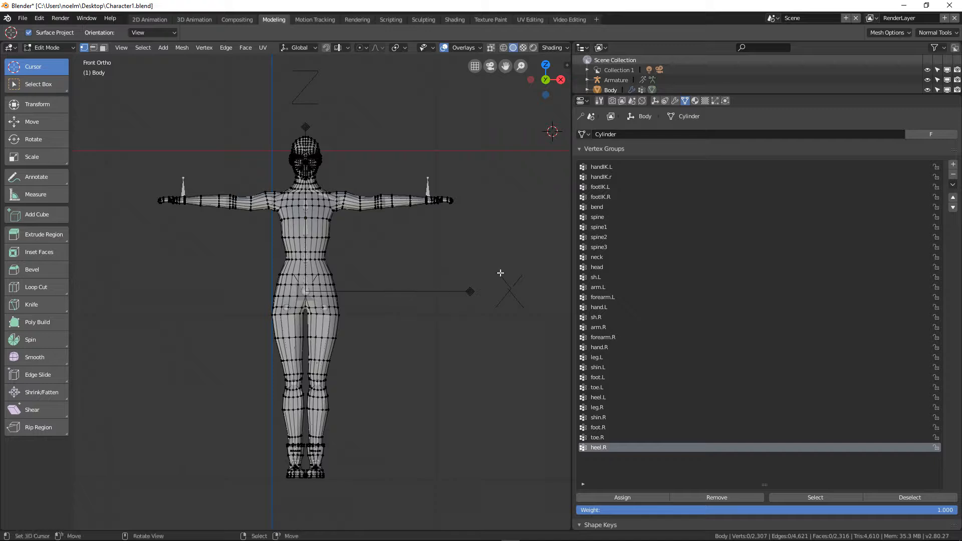
# Step: Select the vertices assigned to the footIK.L vertex group and inspect them from the side
pyautogui.click(601, 187)
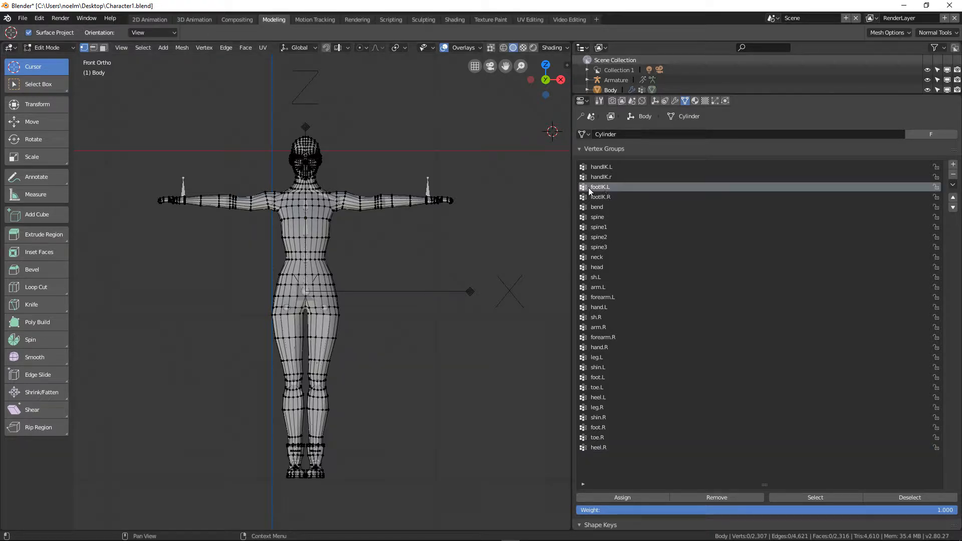
pyautogui.click(804, 497)
pyautogui.moveTo(438, 460); pyautogui.dragTo(341, 470, button='middle')
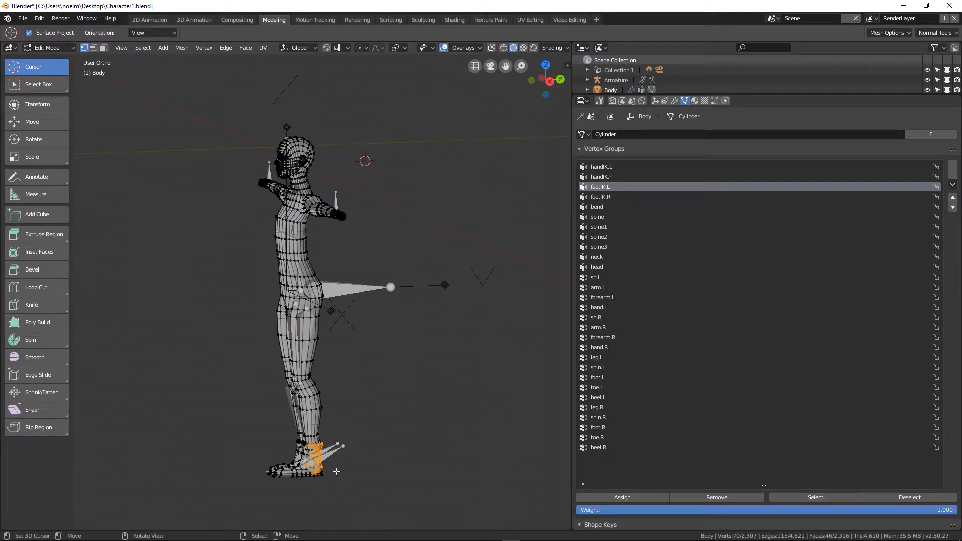
# Step: Inspect the footIK.L group's vertices on the left boot up close, then clear the vertex selection
pyautogui.press('KP_Decimal')
pyautogui.scroll(-4, 363, 369)
pyautogui.moveTo(363, 369); pyautogui.dragTo(334, 236, button='middle')
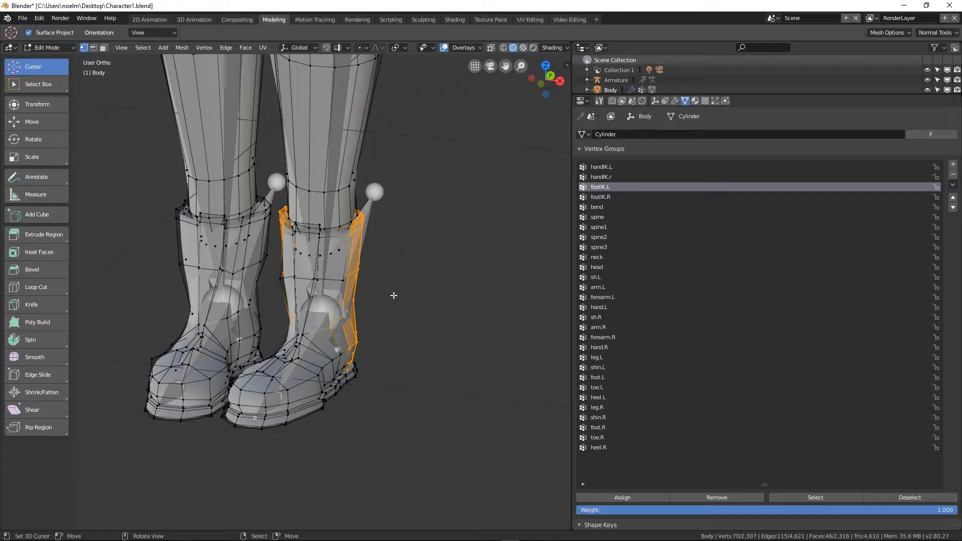
pyautogui.hotkey('alt', 'a')
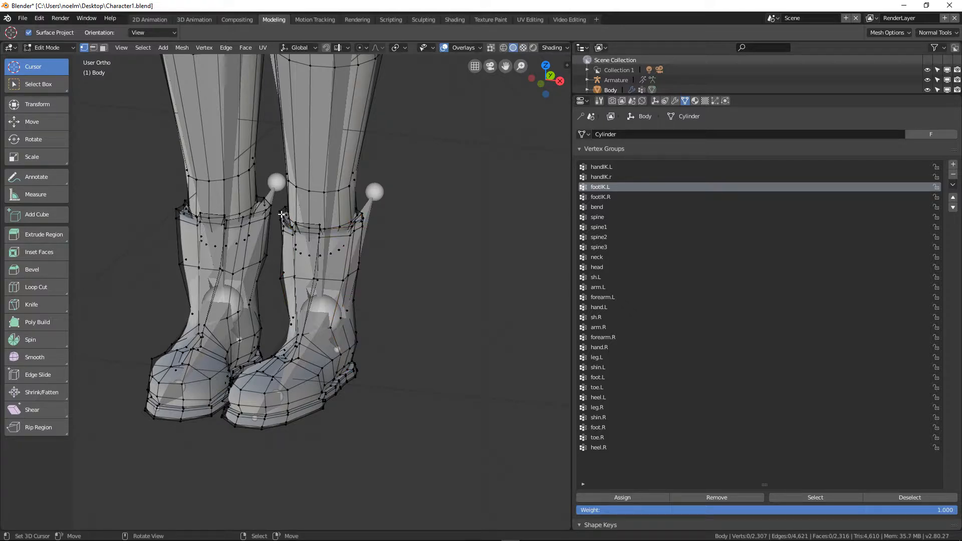
# Step: Select the footIK.R group's vertices, remove them from that vertex group, and clear the selection
pyautogui.click(615, 195)
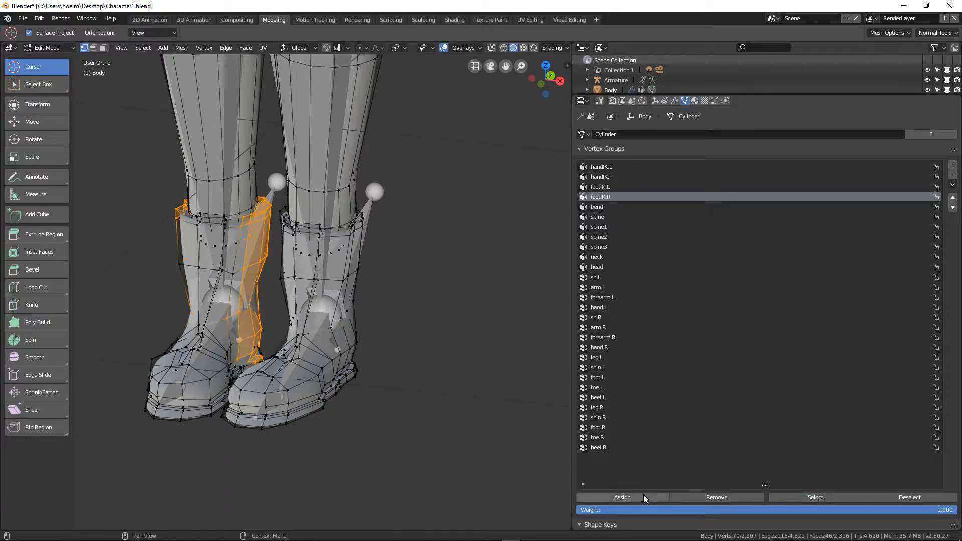
pyautogui.click(722, 498)
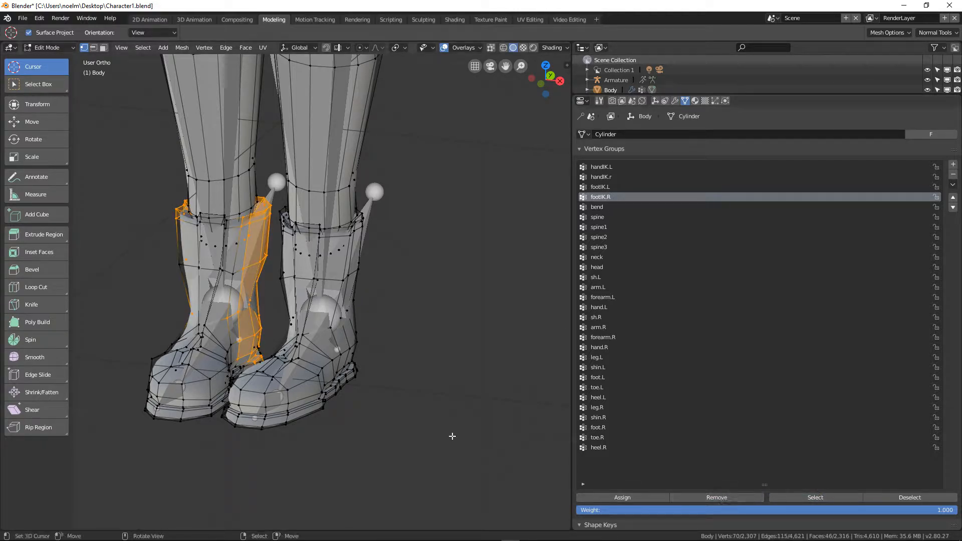
pyautogui.hotkey('alt', 'a')
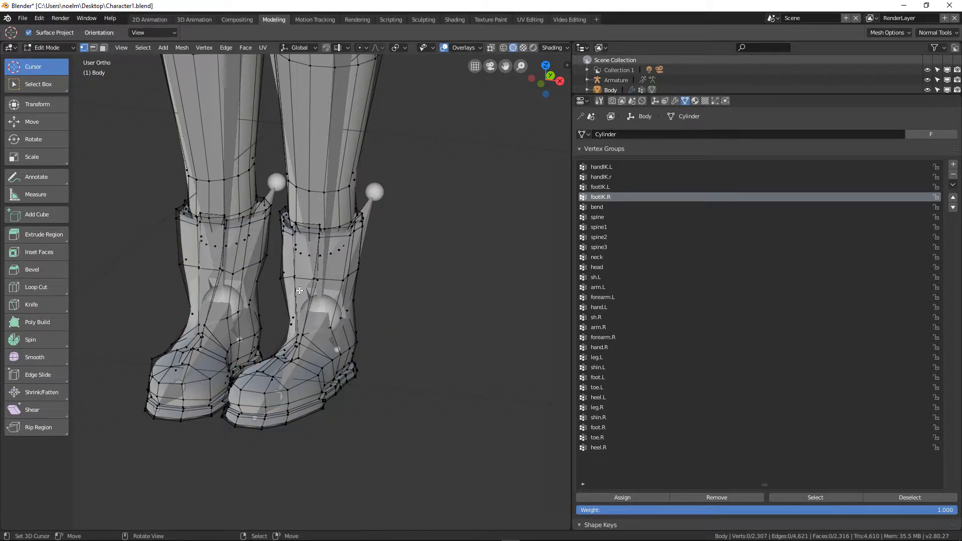
# Step: Return the Body mesh to Object Mode, select the armature and switch it to Pose Mode
pyautogui.press('Tab')
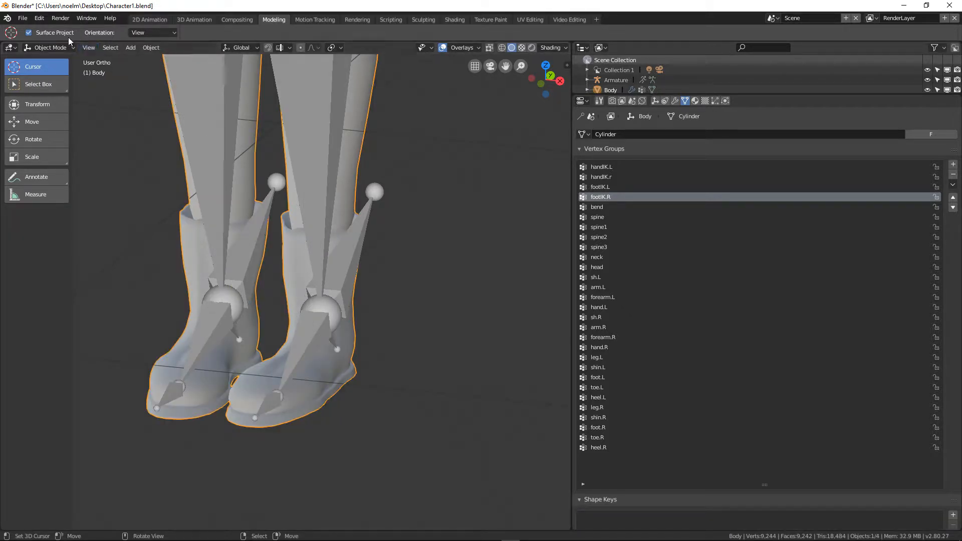
pyautogui.click(50, 47)
pyautogui.click(365, 195)
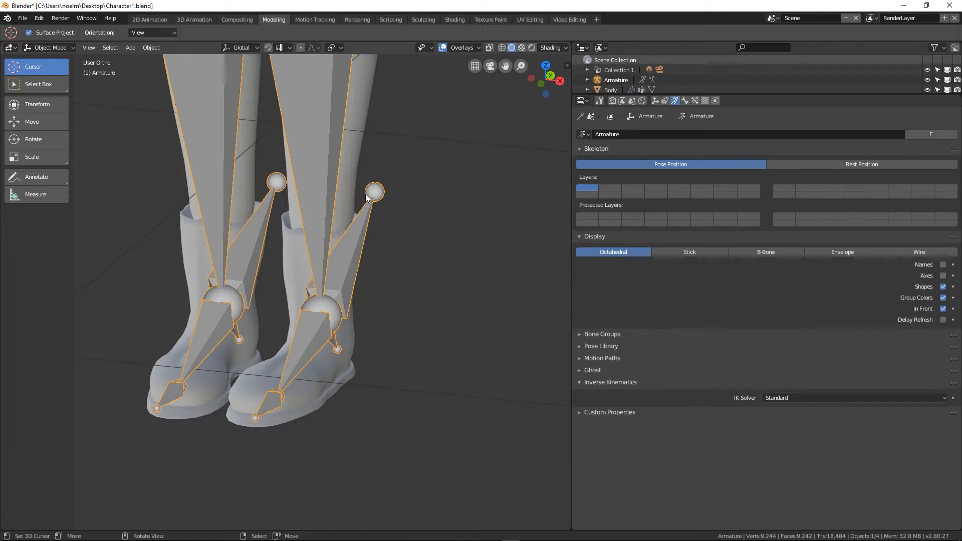
pyautogui.click(53, 47)
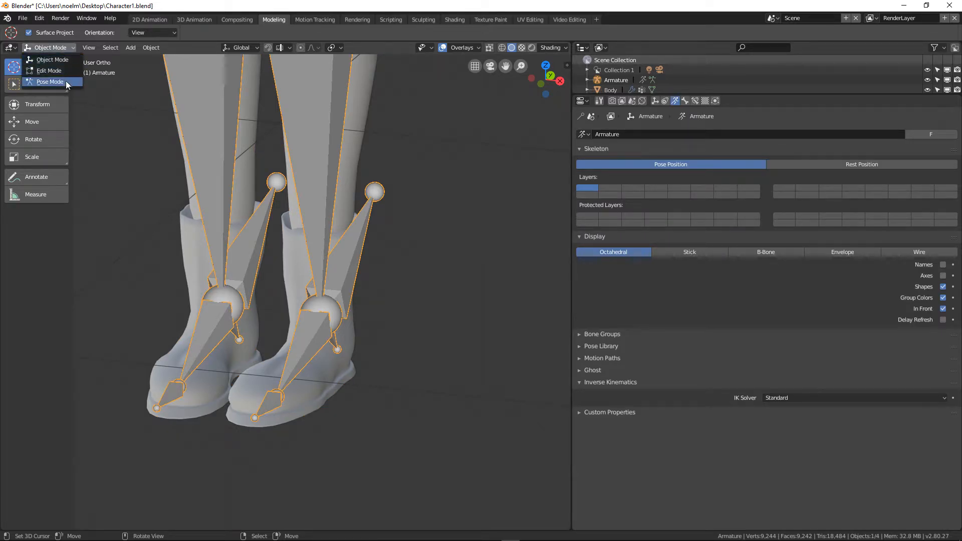
pyautogui.click(58, 81)
# Step: Test the boot deformation by moving the footIK.L and footIK.R bones in turn, cancelling each move
pyautogui.rightClick(368, 245)
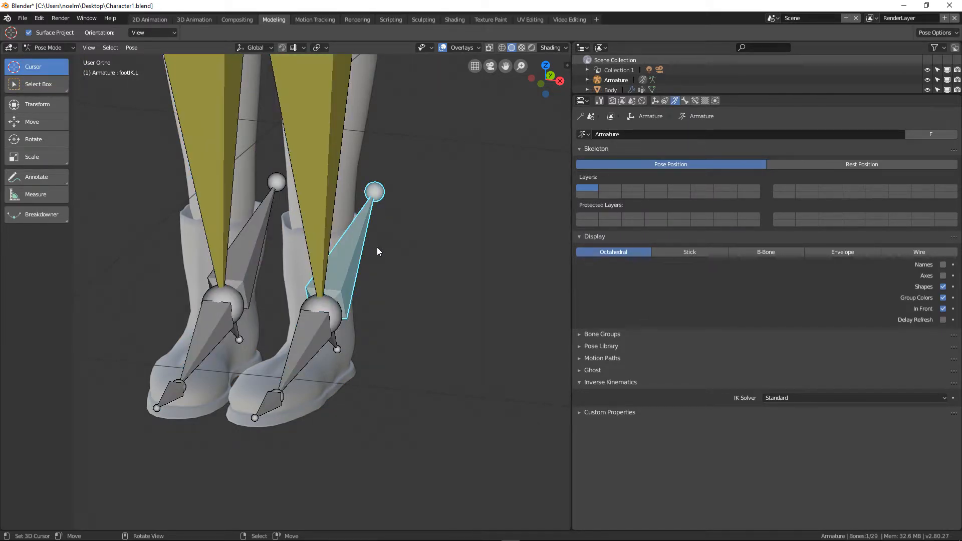
pyautogui.press('g')
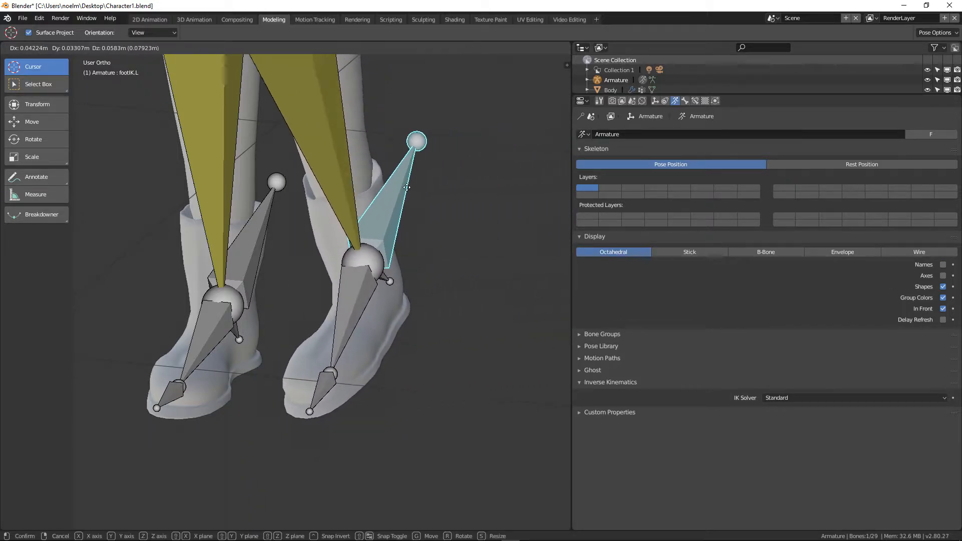
pyautogui.press('Escape')
pyautogui.rightClick(276, 209)
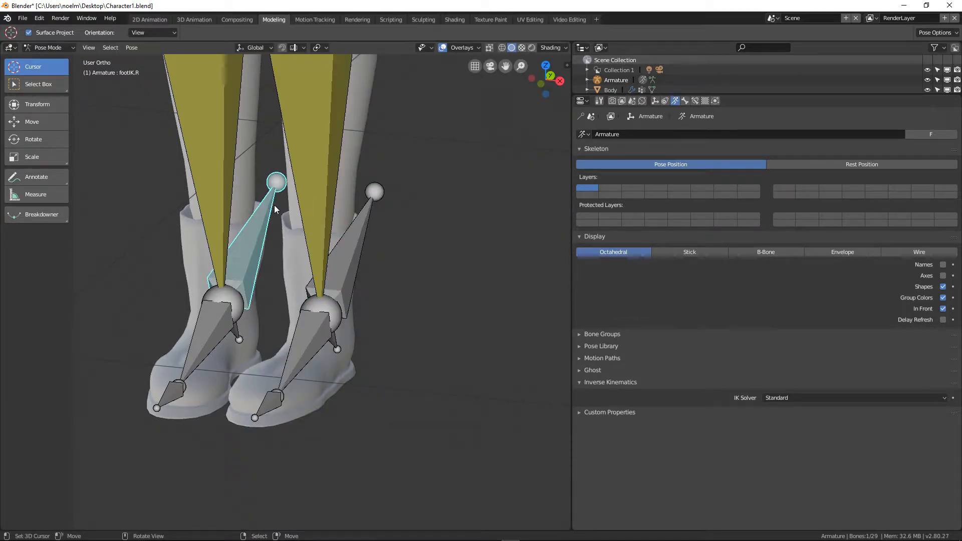
pyautogui.press('g')
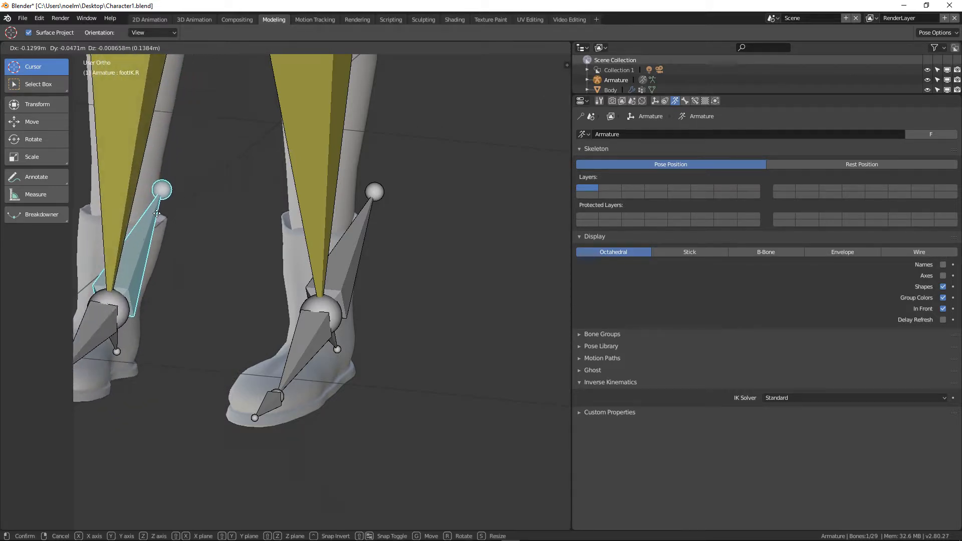
pyautogui.press('Escape')
# Step: Leave Pose Mode for Object Mode, then select the Body mesh and open it in Edit Mode
pyautogui.scroll(-6, 228, 181)
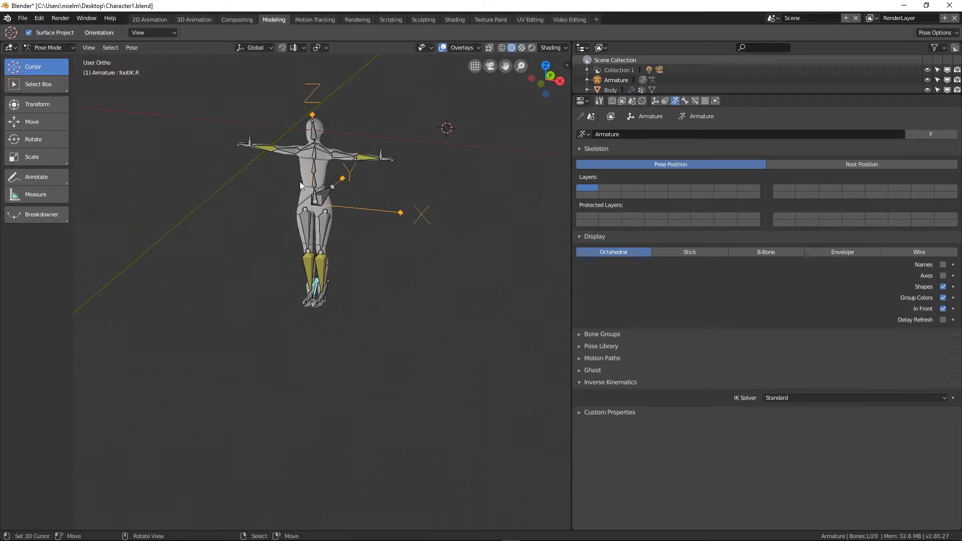
pyautogui.scroll(2, 257, 263)
pyautogui.keyDown('shift'); pyautogui.moveTo(212, 190); pyautogui.dragTo(242, 266, button='middle'); pyautogui.keyUp('shift')
pyautogui.scroll(2, 212, 270)
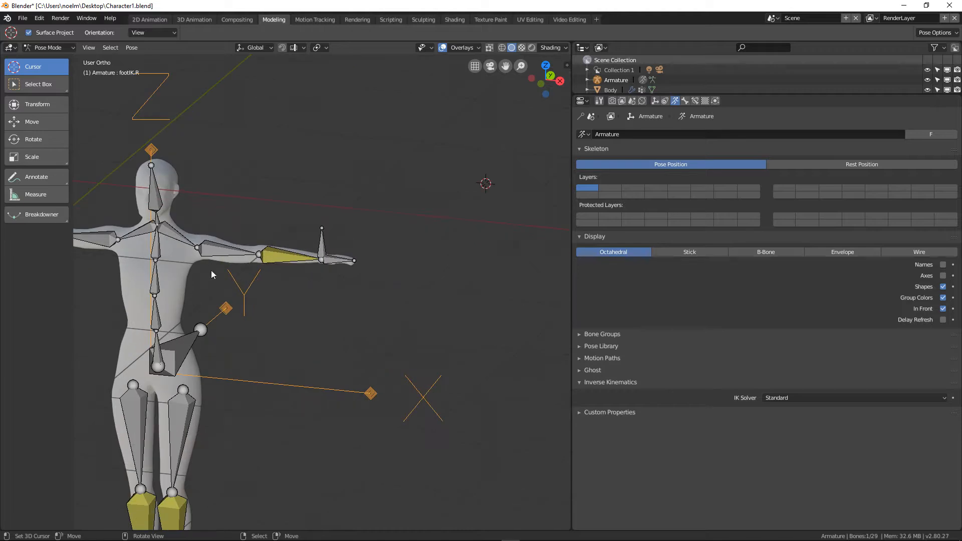
pyautogui.click(59, 48)
pyautogui.click(62, 59)
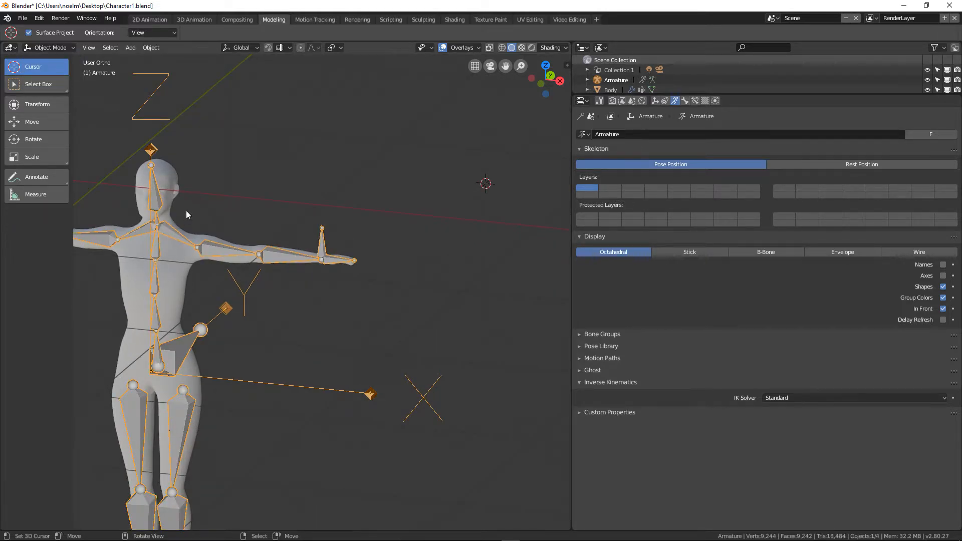
pyautogui.click(169, 172)
pyautogui.press('Tab')
# Step: Select the handIK.L group's vertices at the left wrist, remove them from the group, and clear the selection
pyautogui.keyDown('shift'); pyautogui.moveTo(301, 251); pyautogui.dragTo(365, 232, button='middle'); pyautogui.keyUp('shift')
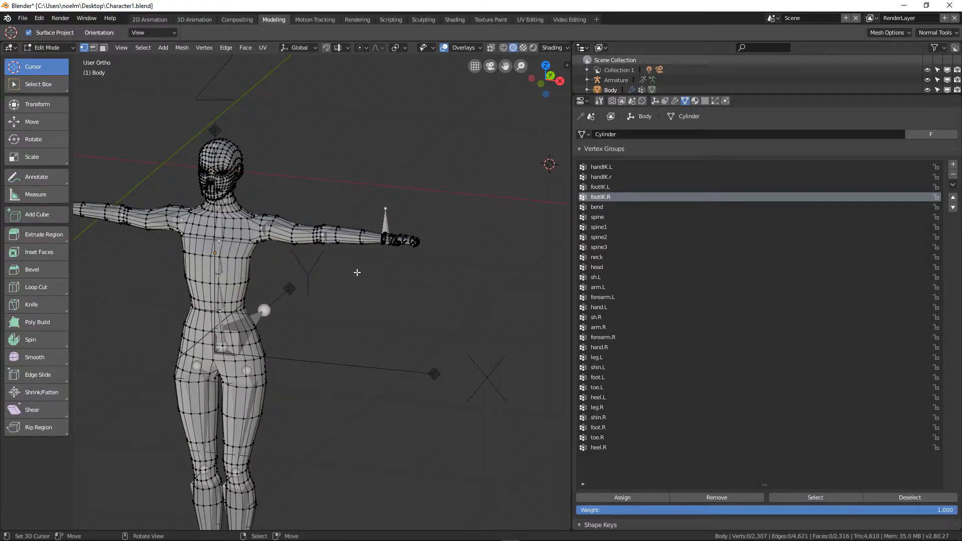
pyautogui.scroll(-5, 357, 272)
pyautogui.scroll(5, 397, 249)
pyautogui.moveTo(398, 250); pyautogui.dragTo(351, 290, button='middle')
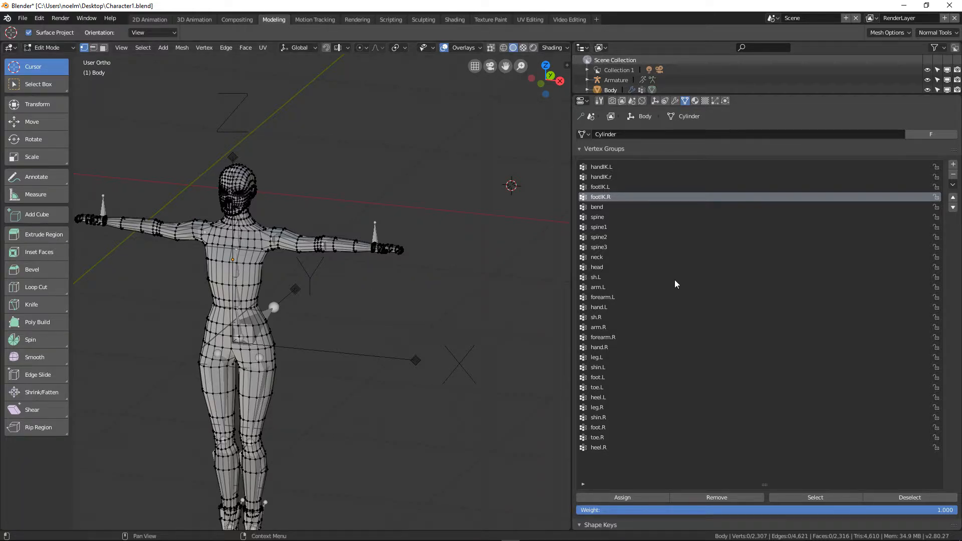
pyautogui.click(612, 169)
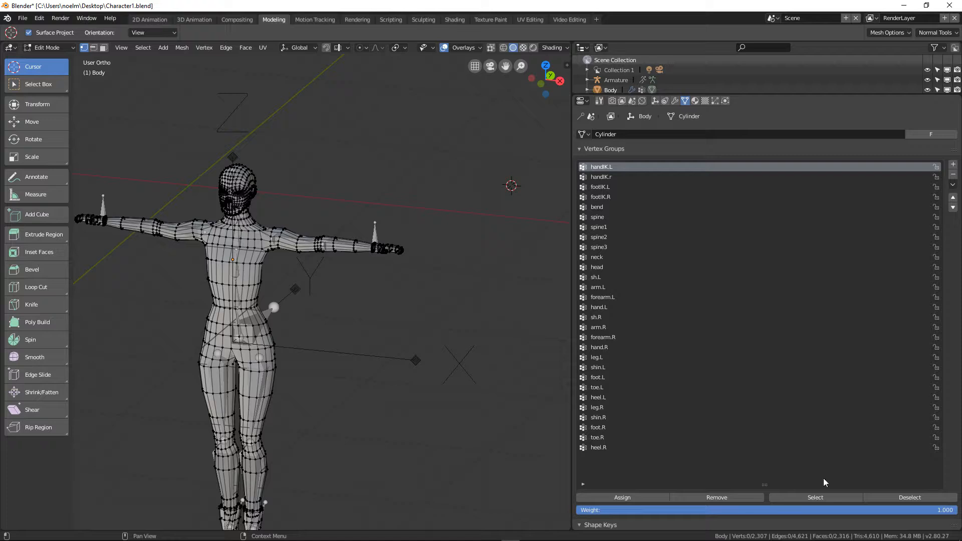
pyautogui.click(816, 498)
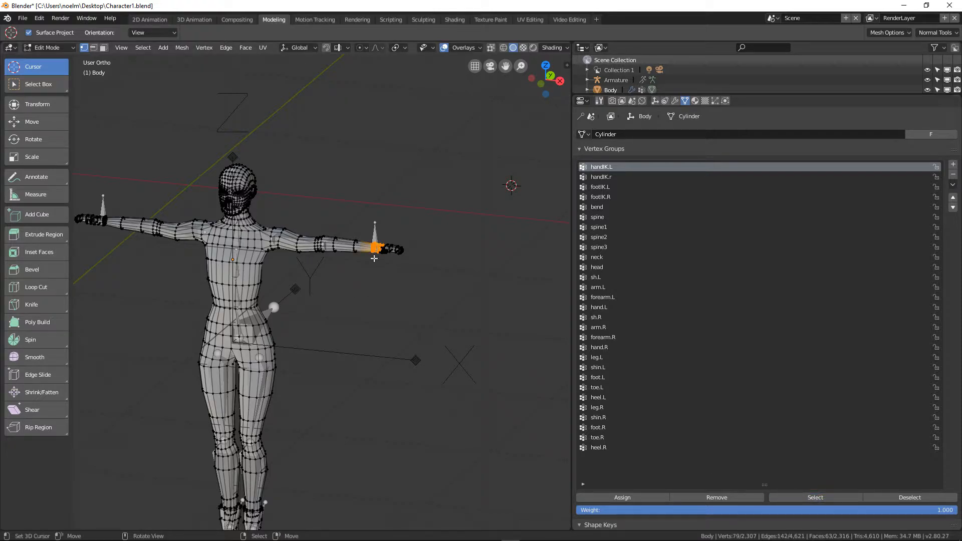
pyautogui.click(730, 496)
pyautogui.hotkey('alt', 'a')
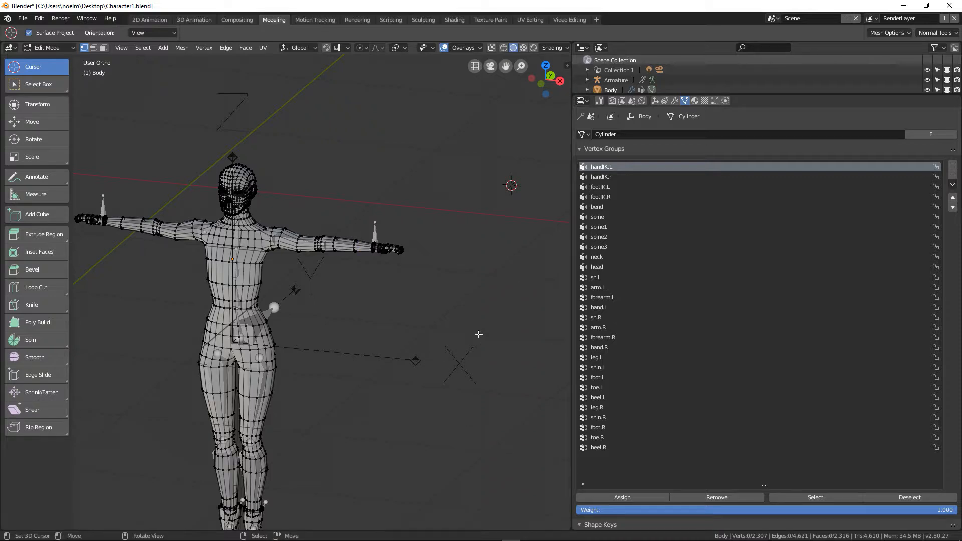
# Step: Select the vertices assigned to the handIK.r vertex group, then deselect them
pyautogui.click(604, 178)
pyautogui.click(813, 498)
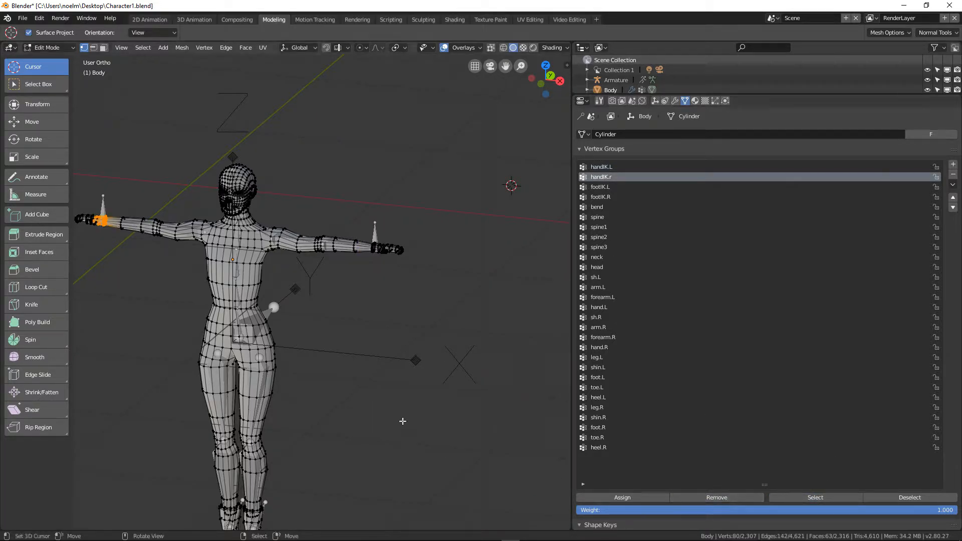
pyautogui.hotkey('alt', 'a')
# Step: Examine the left hand's mesh and the bones around the wrist and fingertips up close
pyautogui.scroll(-3, 286, 272)
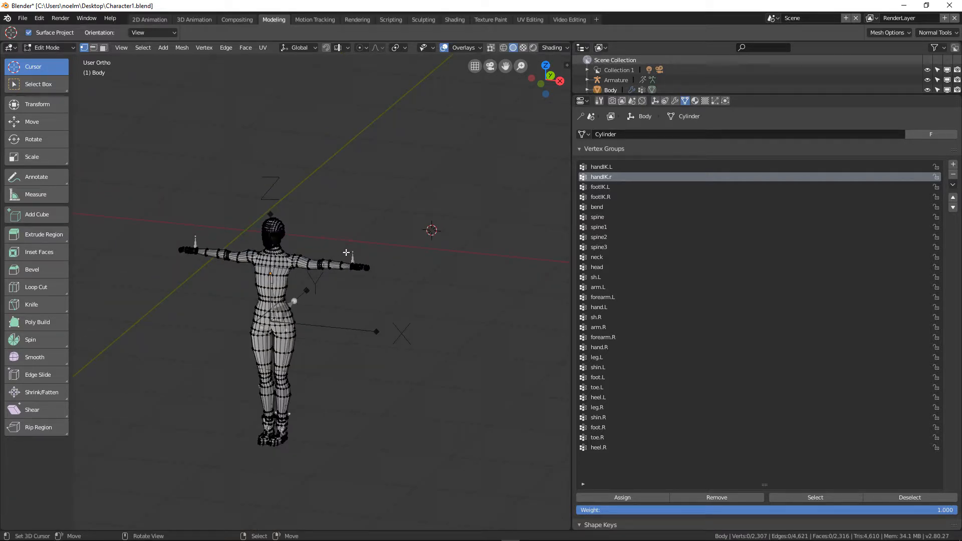
pyautogui.scroll(8, 346, 252)
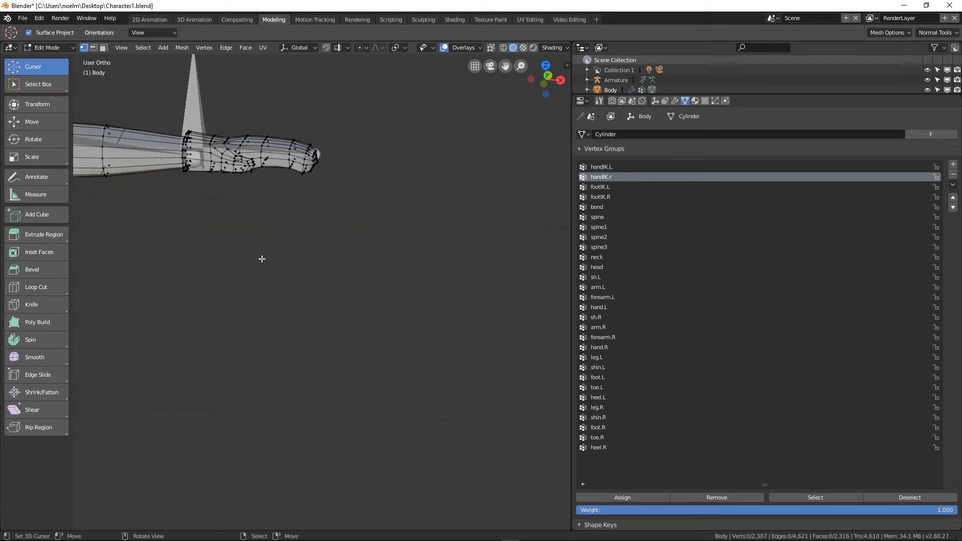
pyautogui.keyDown('shift'); pyautogui.moveTo(261, 258); pyautogui.dragTo(286, 337, button='middle'); pyautogui.keyUp('shift')
pyautogui.scroll(2, 251, 308)
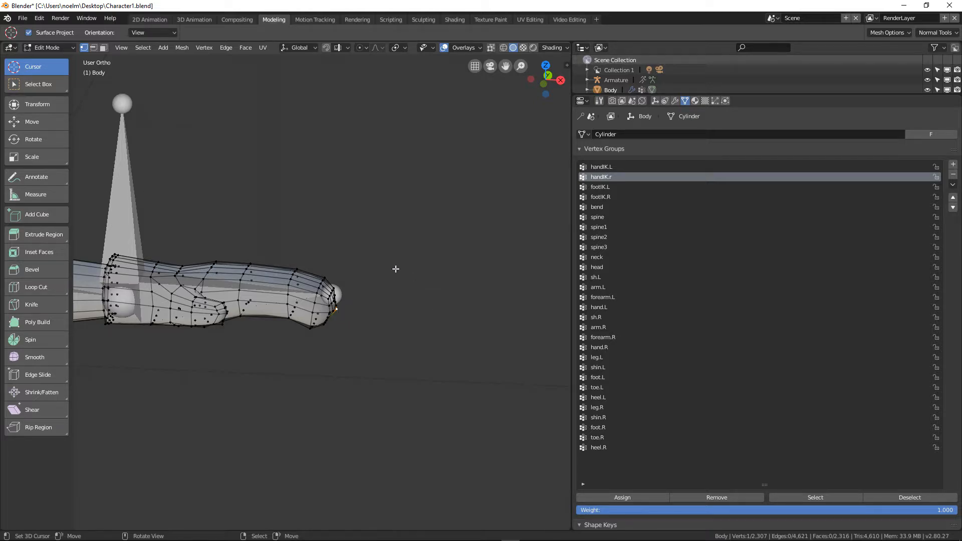
pyautogui.moveTo(396, 269); pyautogui.dragTo(380, 266, button='middle')
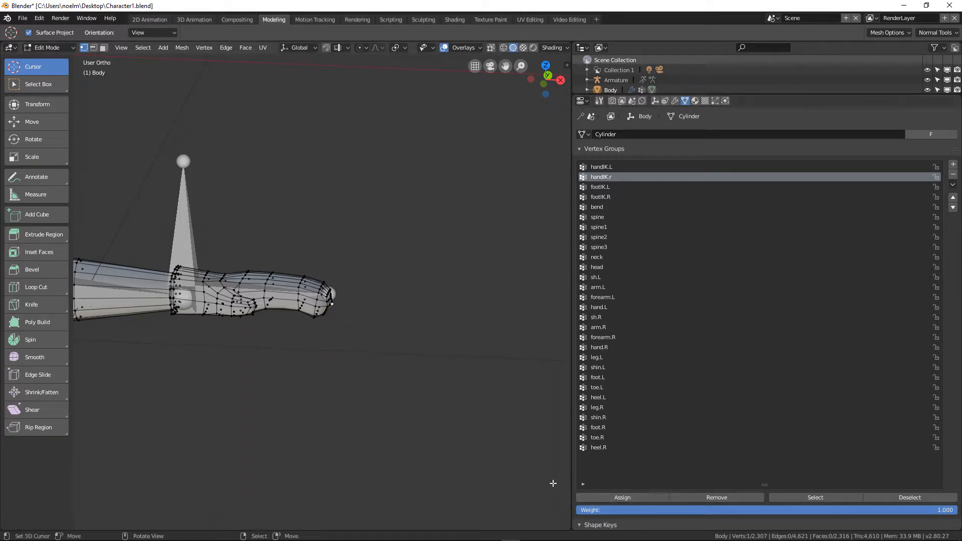
# Step: Return the Body mesh to Object Mode, show the whole character from the front, and widen the 3D viewport
pyautogui.scroll(-8, 339, 375)
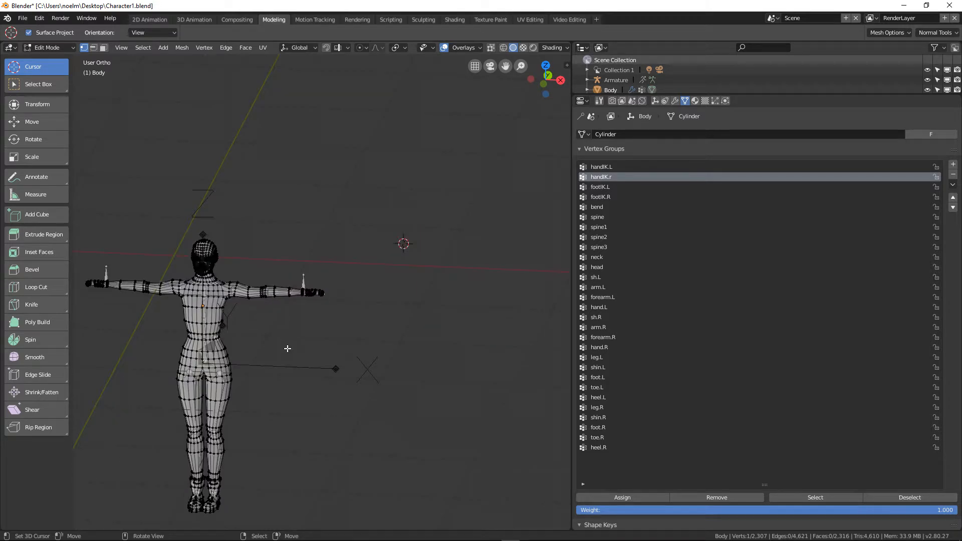
pyautogui.press('Tab')
pyautogui.press('KP_1')
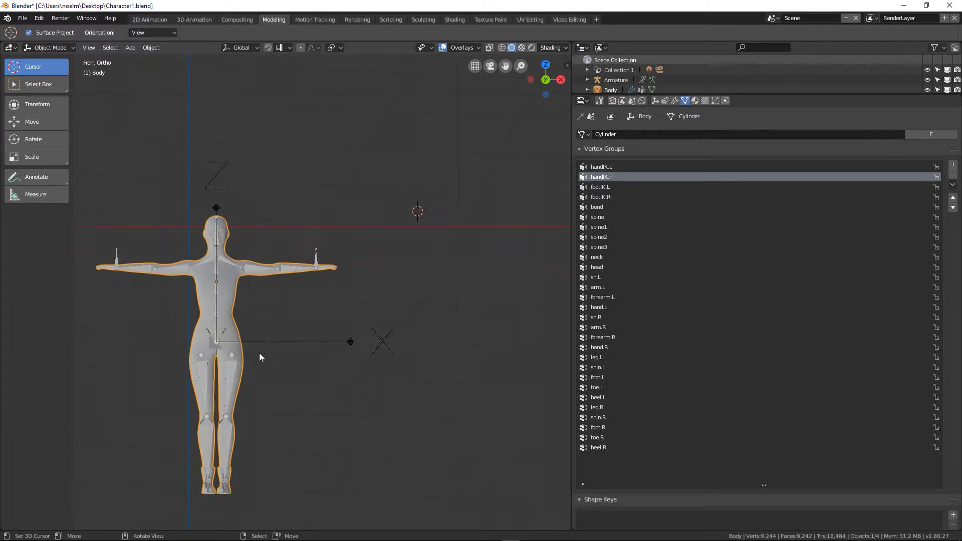
pyautogui.keyDown('shift'); pyautogui.moveTo(259, 350); pyautogui.dragTo(414, 232, button='middle'); pyautogui.keyUp('shift')
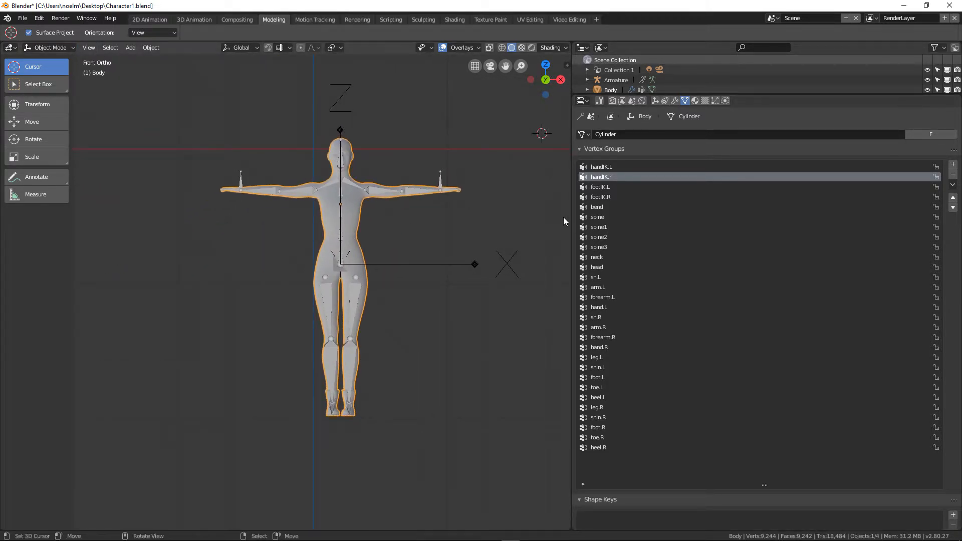
pyautogui.moveTo(573, 221); pyautogui.dragTo(724, 228)
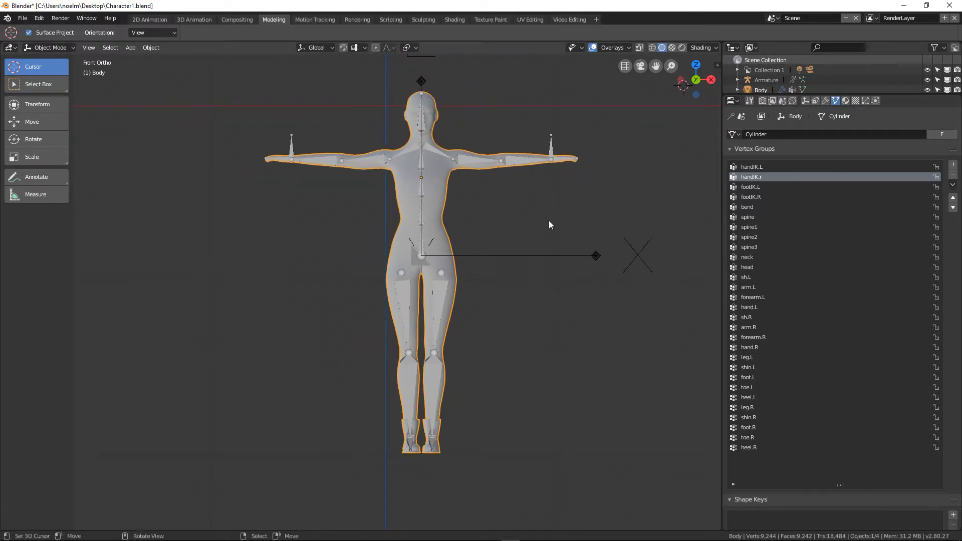
pyautogui.keyDown('shift'); pyautogui.moveTo(549, 221); pyautogui.dragTo(497, 232, button='middle'); pyautogui.keyUp('shift')
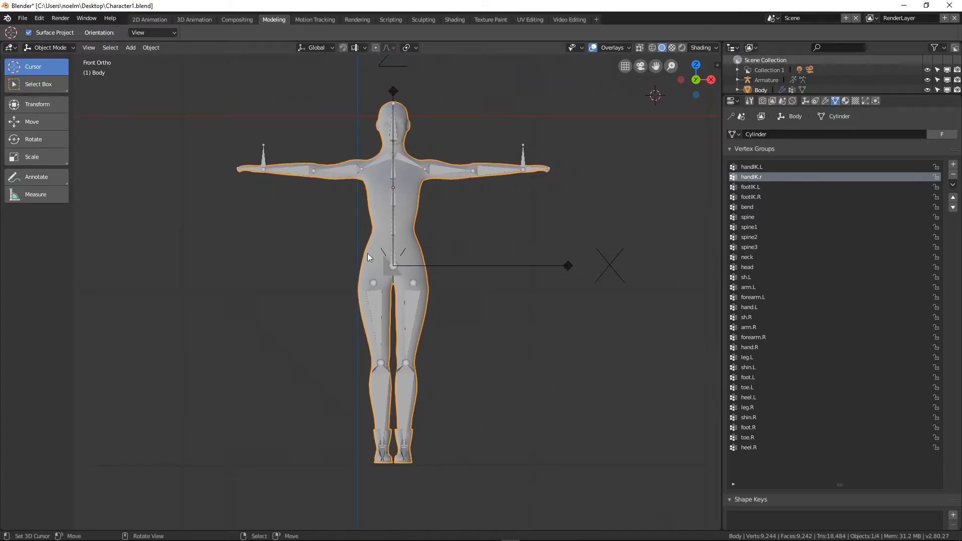
# Step: Select the armature and switch it to Pose Mode
pyautogui.click(524, 154)
pyautogui.click(48, 47)
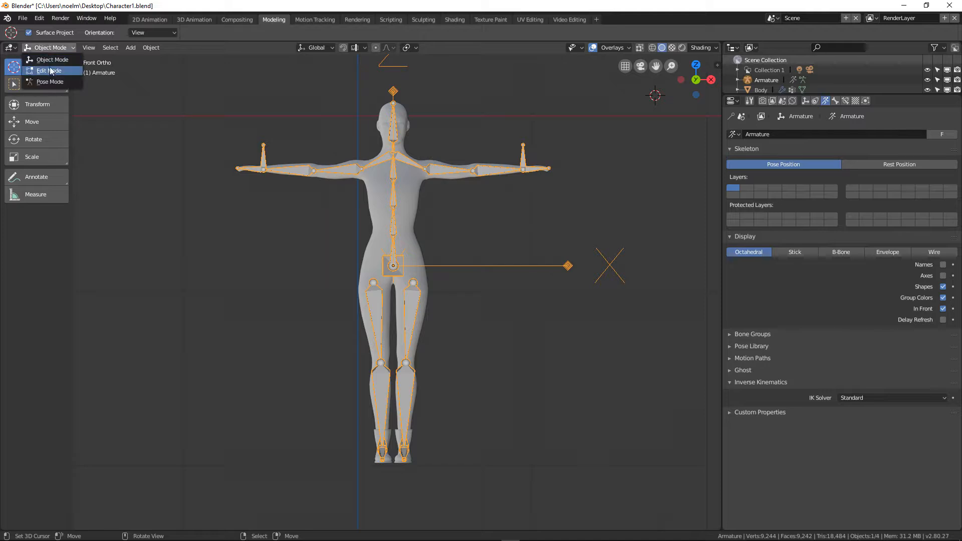
pyautogui.click(48, 82)
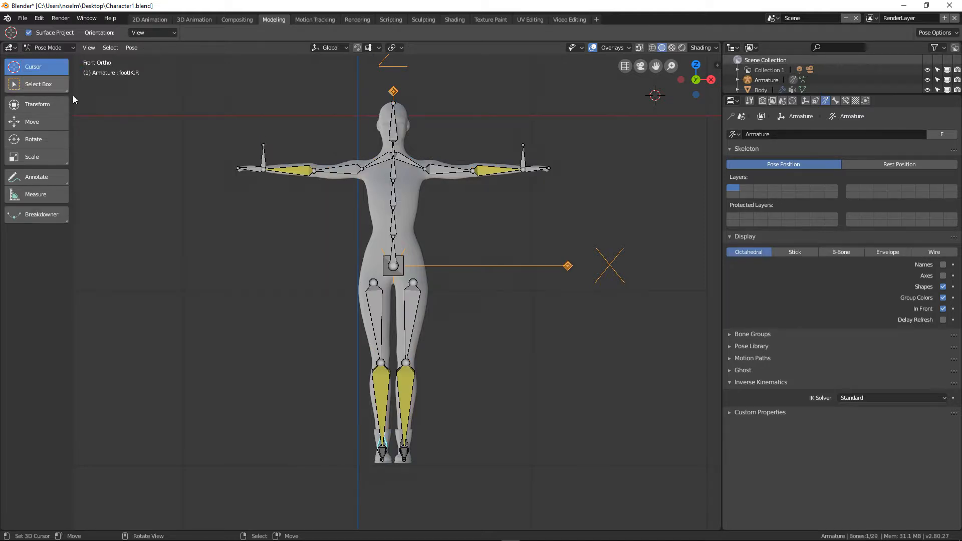
# Step: Move the handIK.L and handIK.r bones down beside the hips so both arms hang at the character's sides
pyautogui.click(524, 161)
pyautogui.press('g')
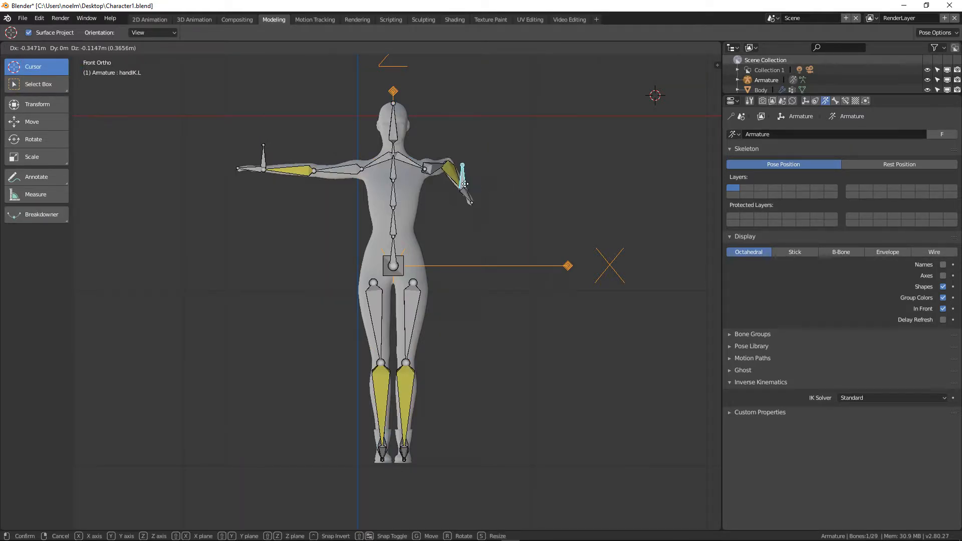
pyautogui.click(448, 249)
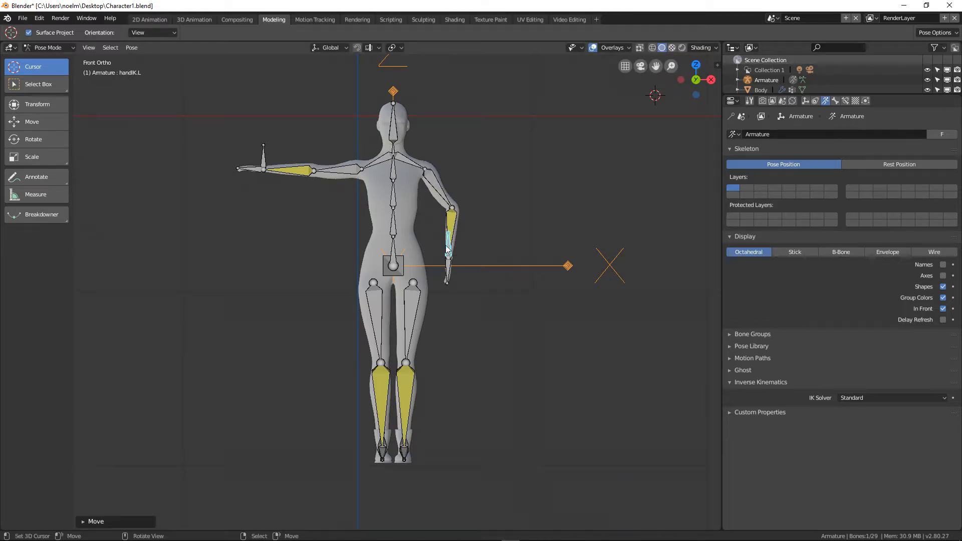
pyautogui.click(265, 167)
pyautogui.press('g')
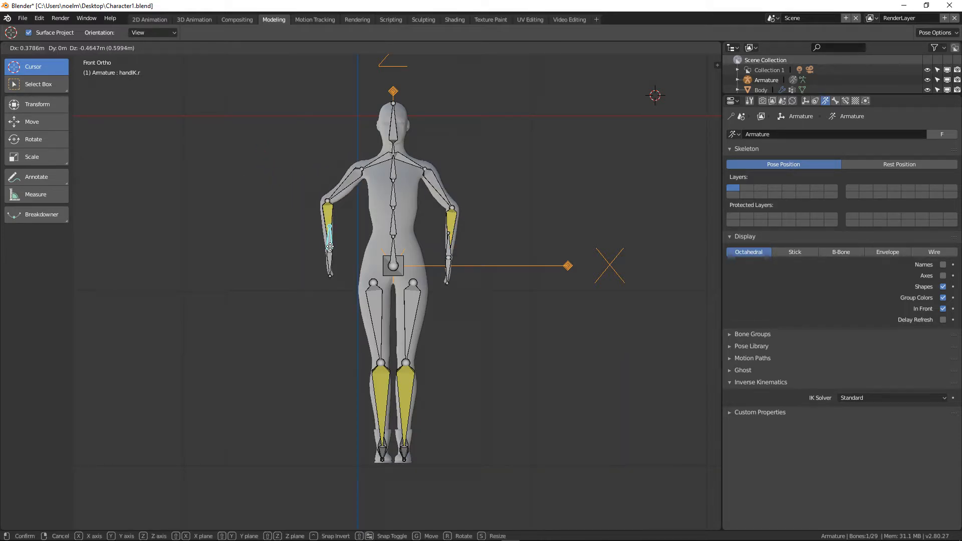
pyautogui.click(338, 266)
# Step: Rotate the spine1 bone slightly sideways in the front view, and rotate the head bone as well
pyautogui.click(392, 240)
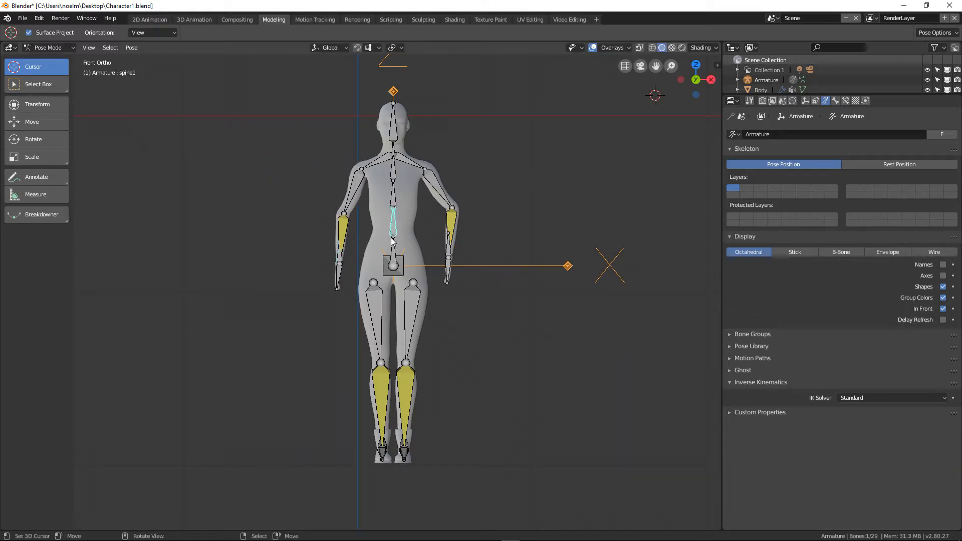
pyautogui.press('r')
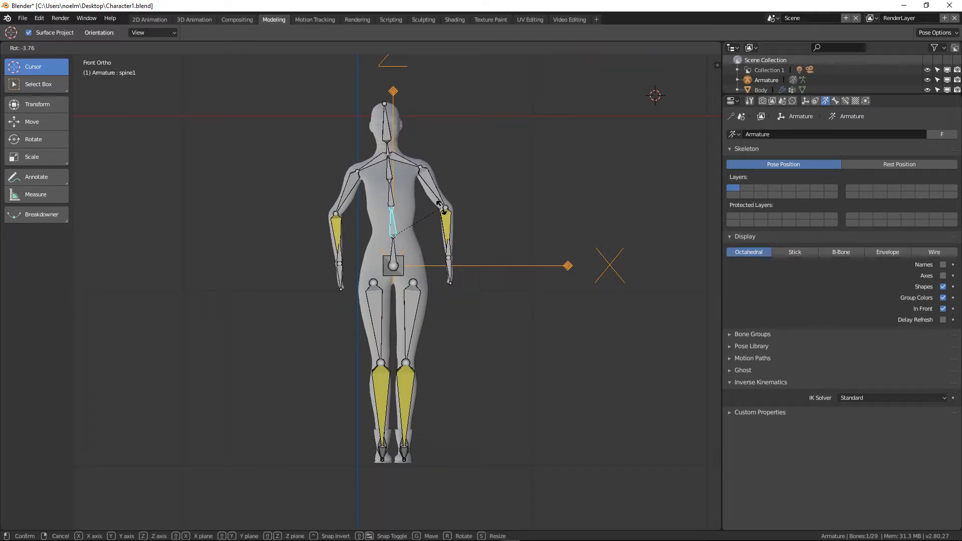
pyautogui.click(438, 203)
pyautogui.click(378, 121)
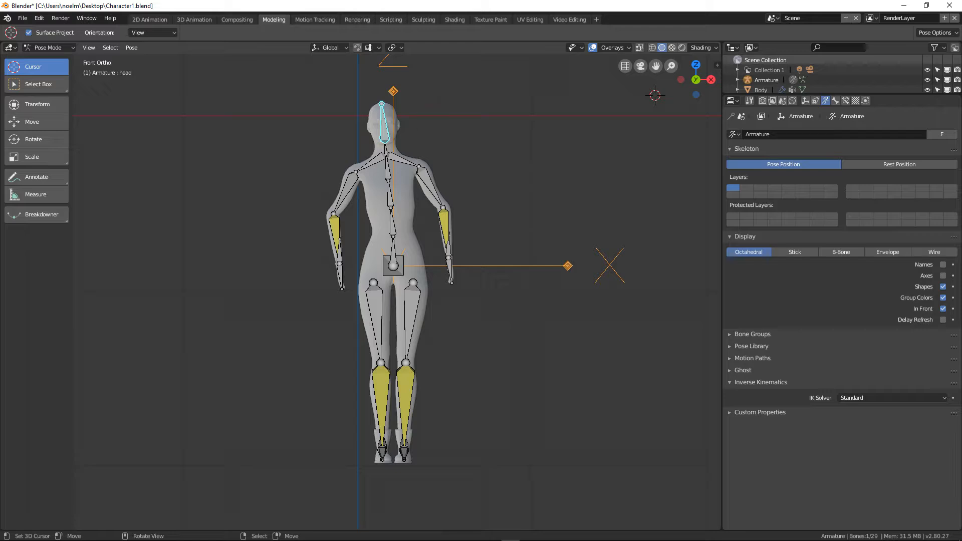
pyautogui.press('r')
pyautogui.click(429, 114)
# Step: Lean the torso forward in the side view by rotating the spine1 bone and the bend bone
pyautogui.press('KP_3')
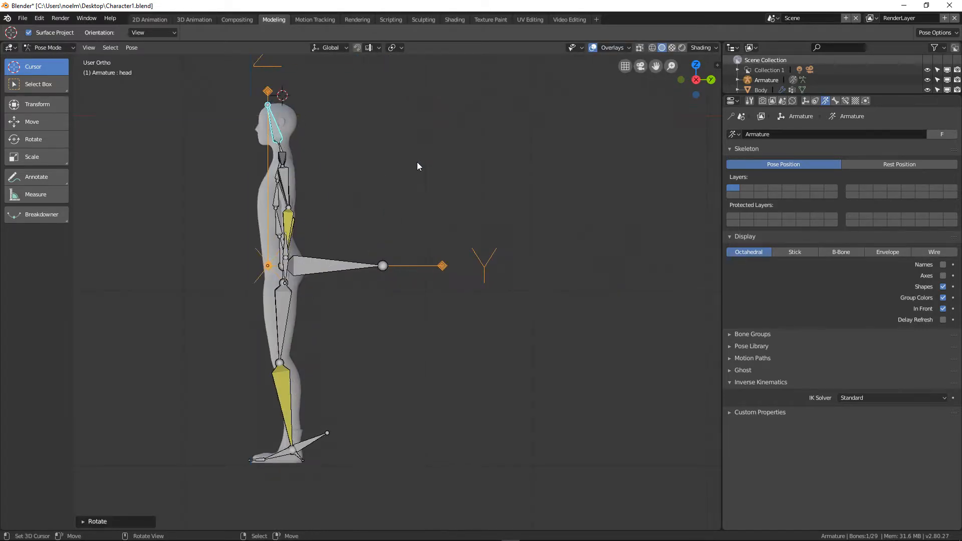
pyautogui.click(279, 221)
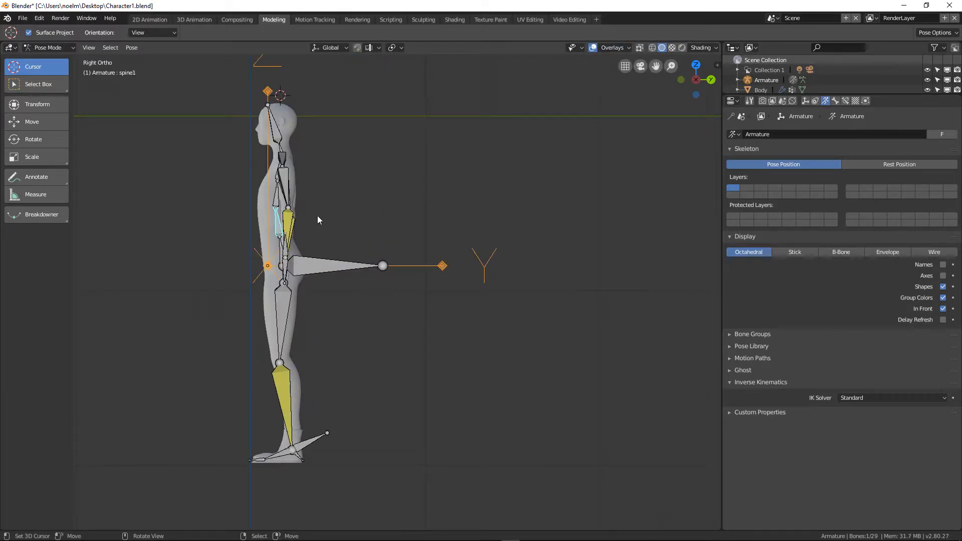
pyautogui.press('r')
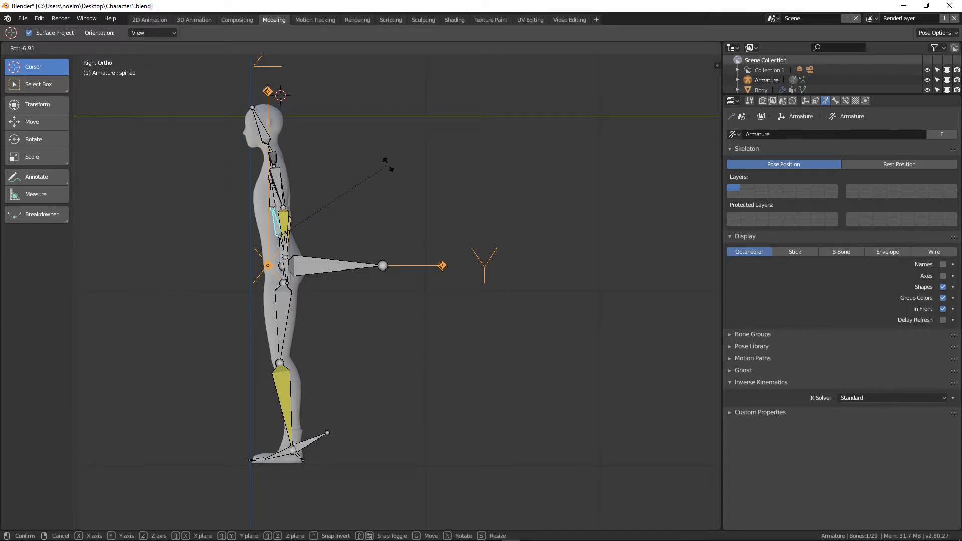
pyautogui.click(375, 255)
pyautogui.click(375, 256)
pyautogui.press('r')
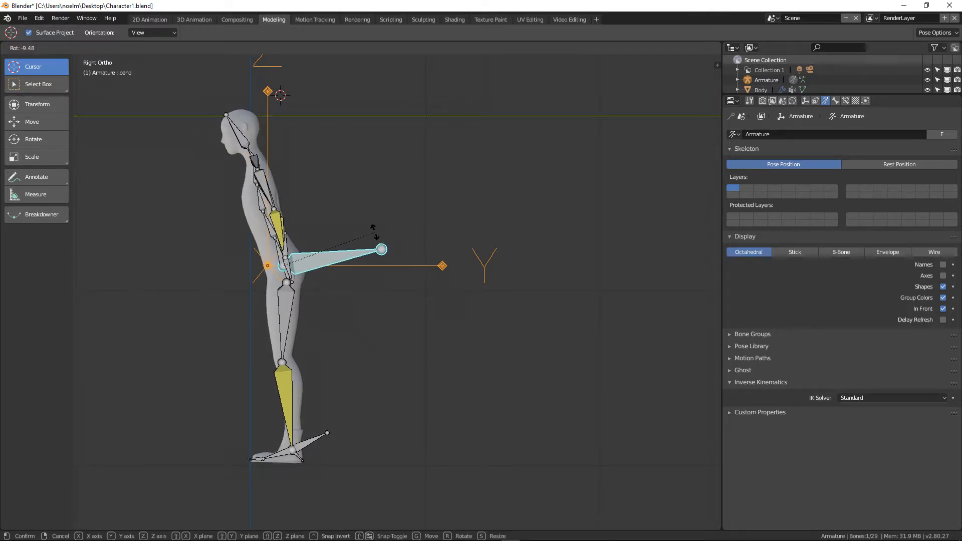
pyautogui.click(340, 258)
# Step: Move the handIK.L and handIK.r bones forward in the side view so both hands sit in front of the body
pyautogui.rightClick(288, 249)
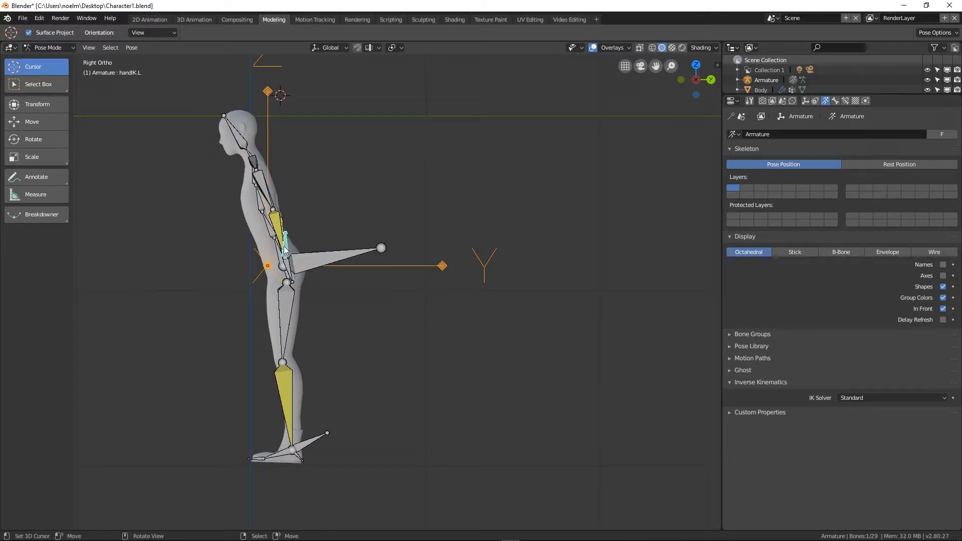
pyautogui.press('g')
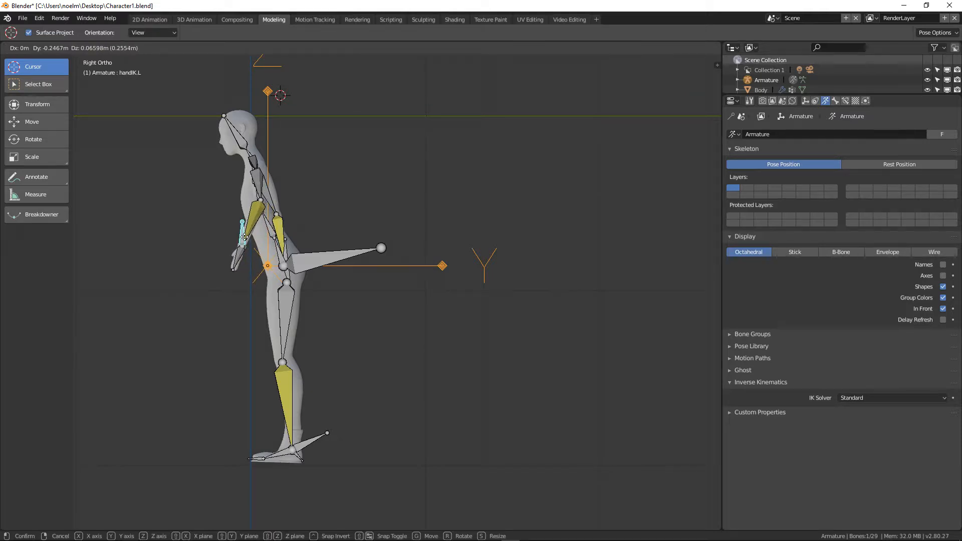
pyautogui.click(246, 245)
pyautogui.rightClick(281, 250)
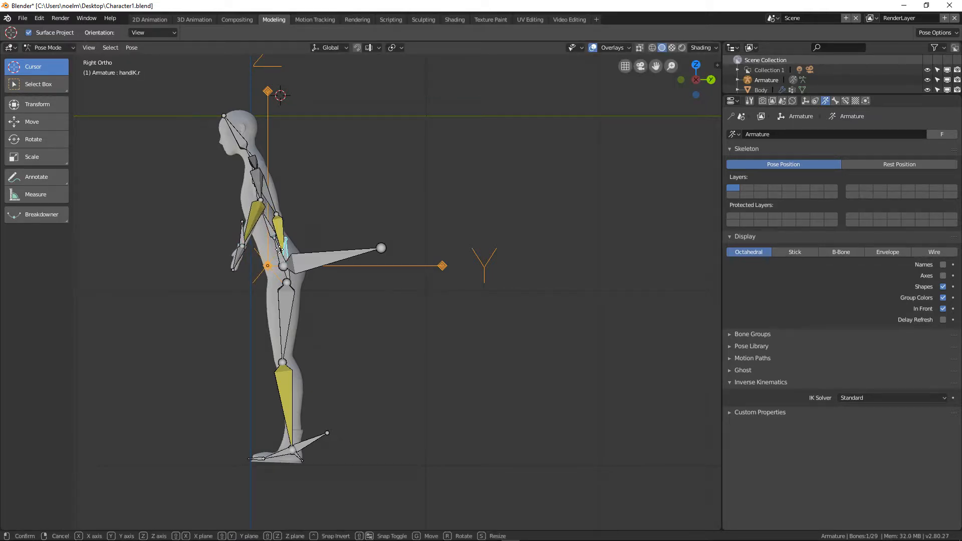
pyautogui.press('g')
pyautogui.click(250, 255)
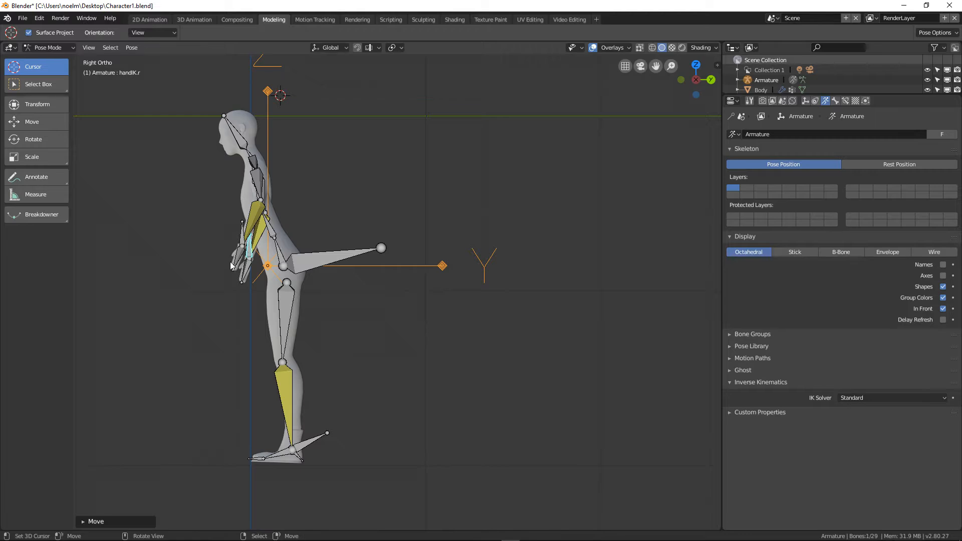
# Step: Rotate the hand.L bone forward and upward, and turn the hand.R bone inward at the wrist
pyautogui.rightClick(237, 262)
pyautogui.moveTo(230, 275); pyautogui.dragTo(237, 321, button='middle')
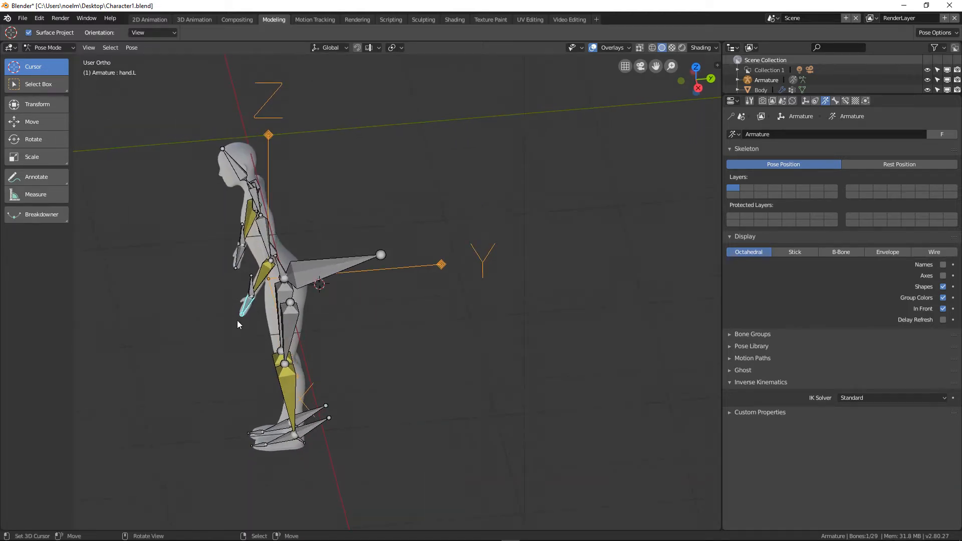
pyautogui.press('r')
pyautogui.click(217, 328)
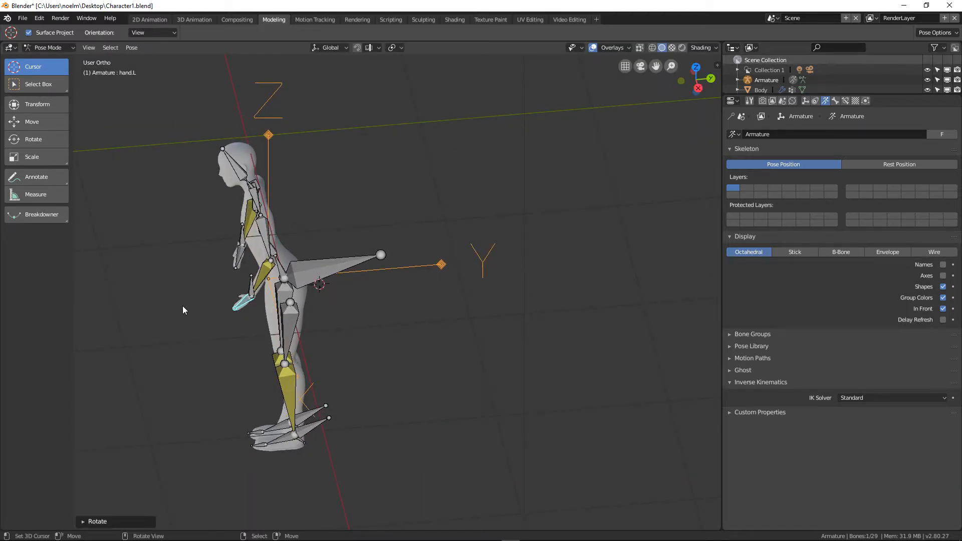
pyautogui.moveTo(183, 306); pyautogui.dragTo(314, 344, button='middle')
pyautogui.rightClick(326, 348)
pyautogui.press('r')
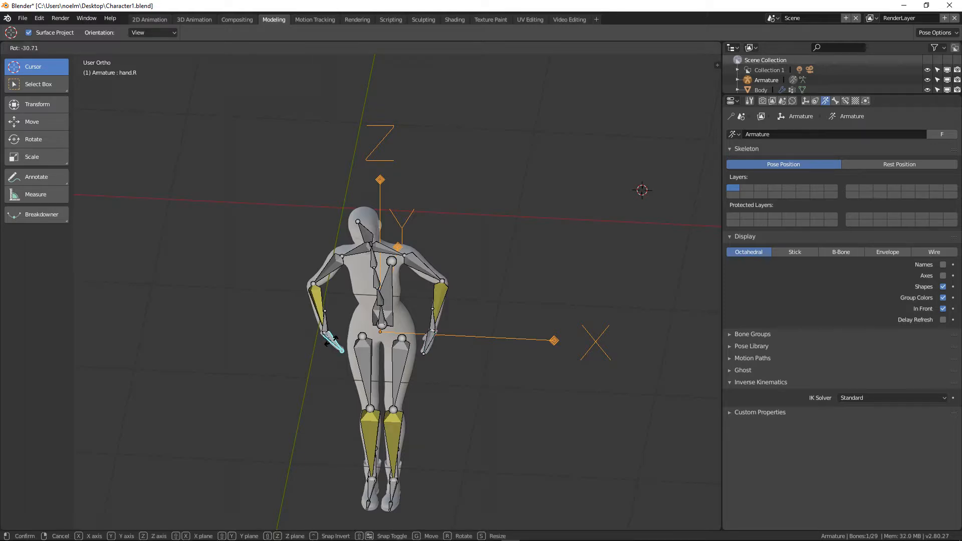
pyautogui.click(366, 347)
# Step: Select the bend bone together with both hand IK bones and lower them in the side view so the knees bend
pyautogui.press('KP_3')
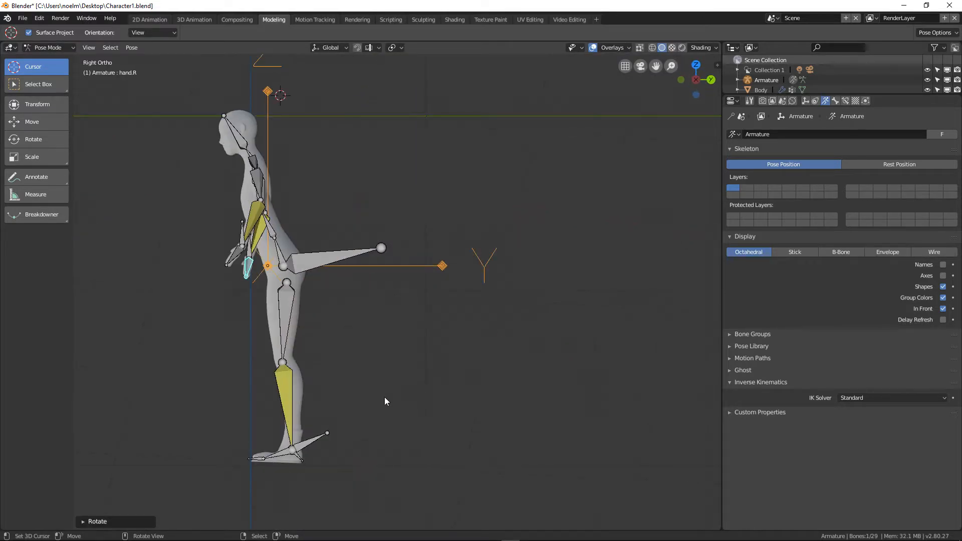
pyautogui.rightClick(325, 258)
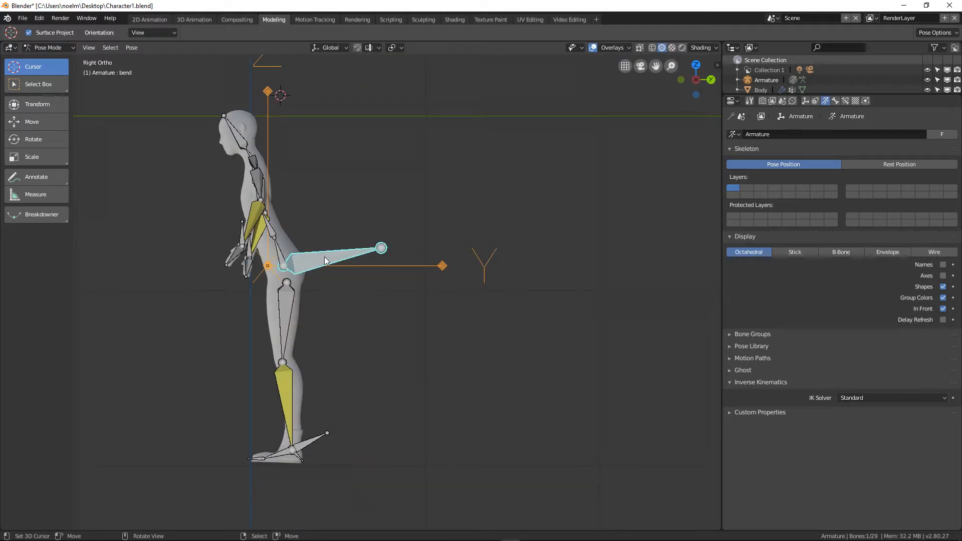
pyautogui.press('g')
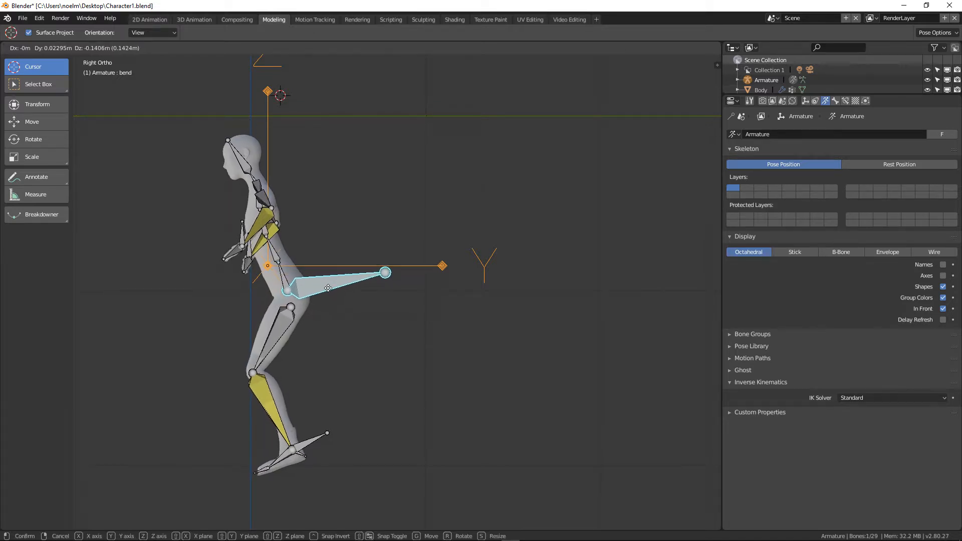
pyautogui.click(325, 263)
pyautogui.keyDown('shift'); pyautogui.rightClick(243, 233); pyautogui.keyUp('shift')
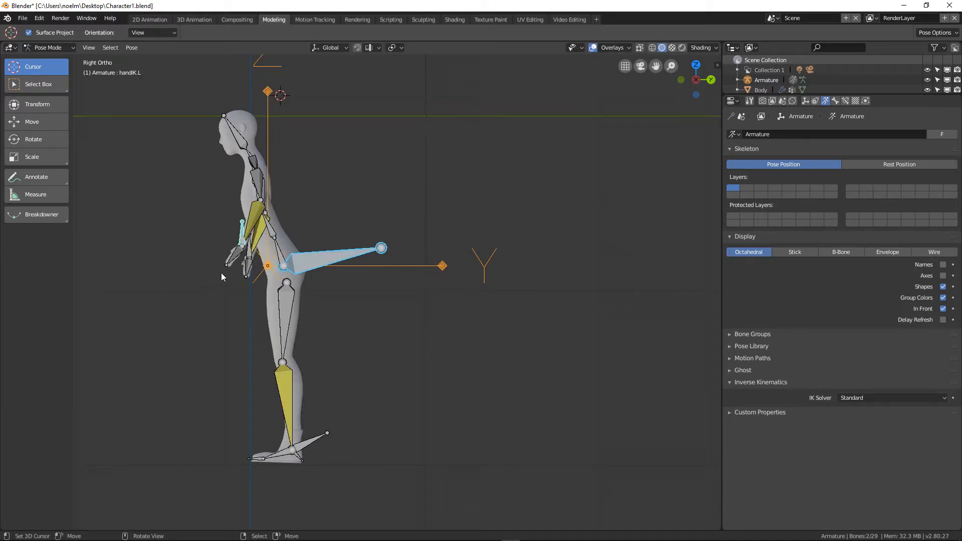
pyautogui.press('KP_1')
pyautogui.keyDown('shift'); pyautogui.rightClick(279, 272); pyautogui.keyUp('shift')
pyautogui.press('KP_3')
pyautogui.press('g')
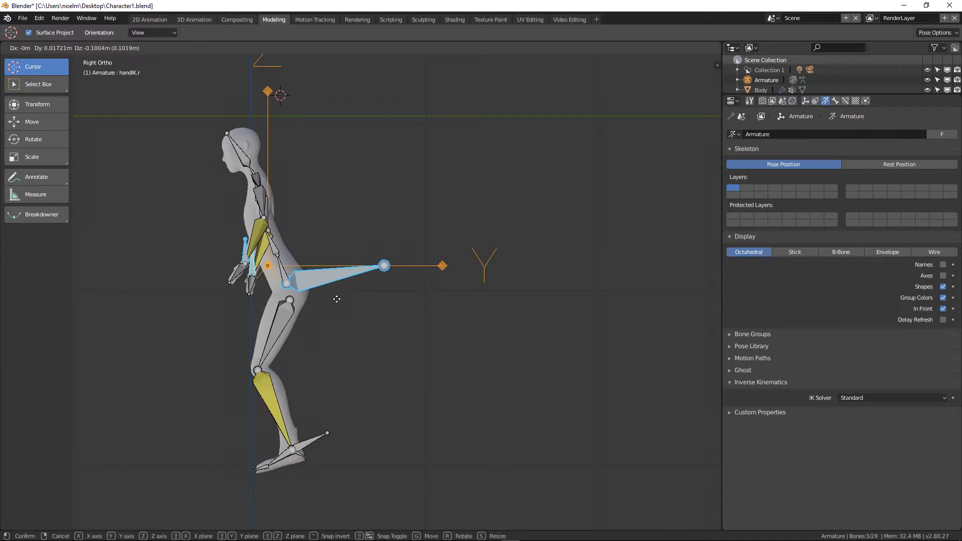
pyautogui.click(345, 438)
# Step: Put the feet in a stride by moving footIK.L forward and footIK.R backward and slightly up
pyautogui.rightClick(314, 440)
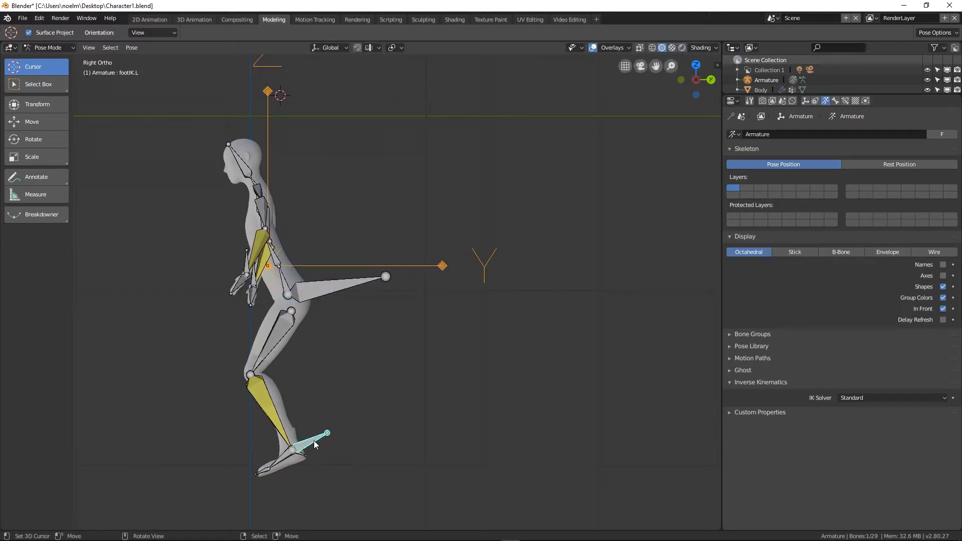
pyautogui.press('g')
pyautogui.click(283, 444)
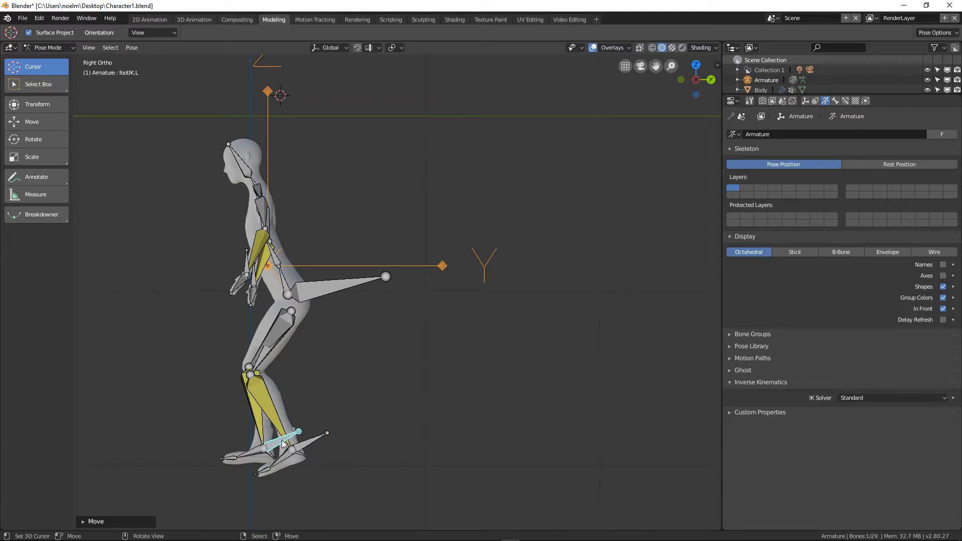
pyautogui.rightClick(308, 449)
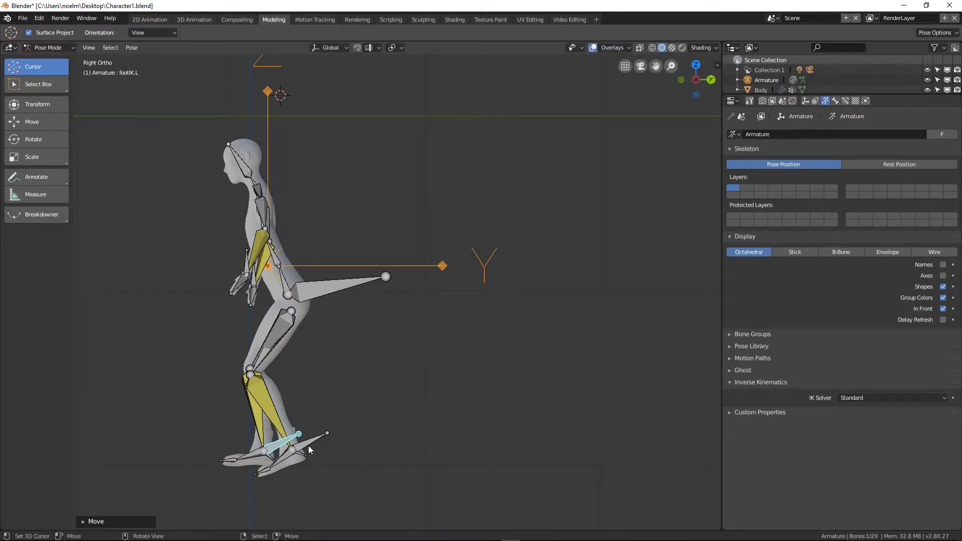
pyautogui.press('g')
pyautogui.click(348, 433)
# Step: Rotate the toe.R bone about 29° so the toes lie flat on the ground, and adjust the footIK.R position
pyautogui.rightClick(309, 474)
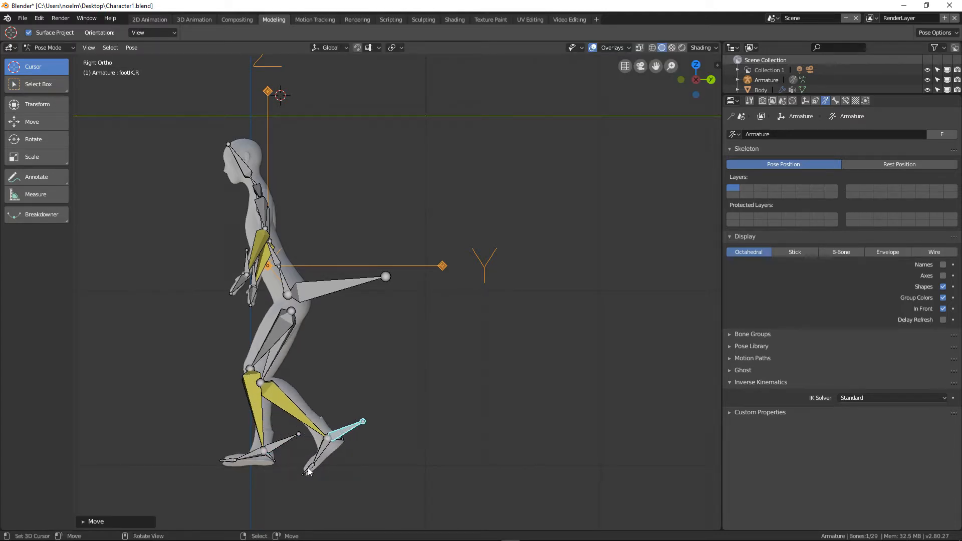
pyautogui.press('r')
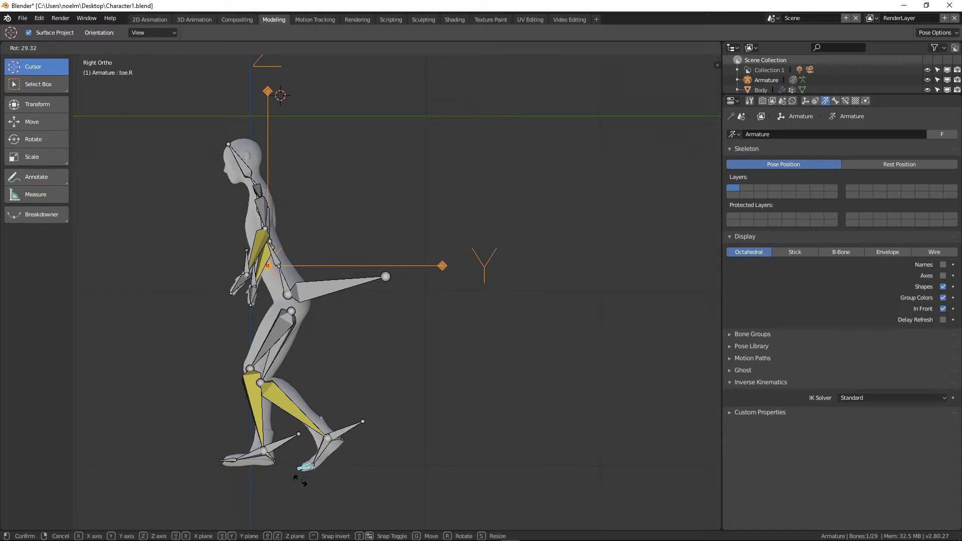
pyautogui.click(298, 477)
pyautogui.rightClick(350, 434)
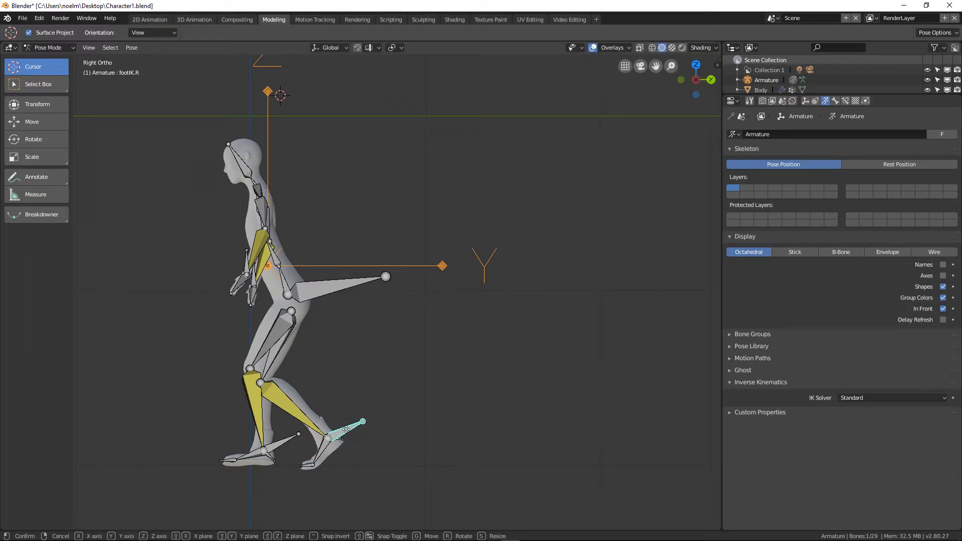
pyautogui.press('g')
pyautogui.click(343, 430)
# Step: Uncross the legs in the front view by rotating the leg.L and leg.R bones outward
pyautogui.moveTo(343, 430); pyautogui.dragTo(341, 429, button='middle')
pyautogui.press('KP_1')
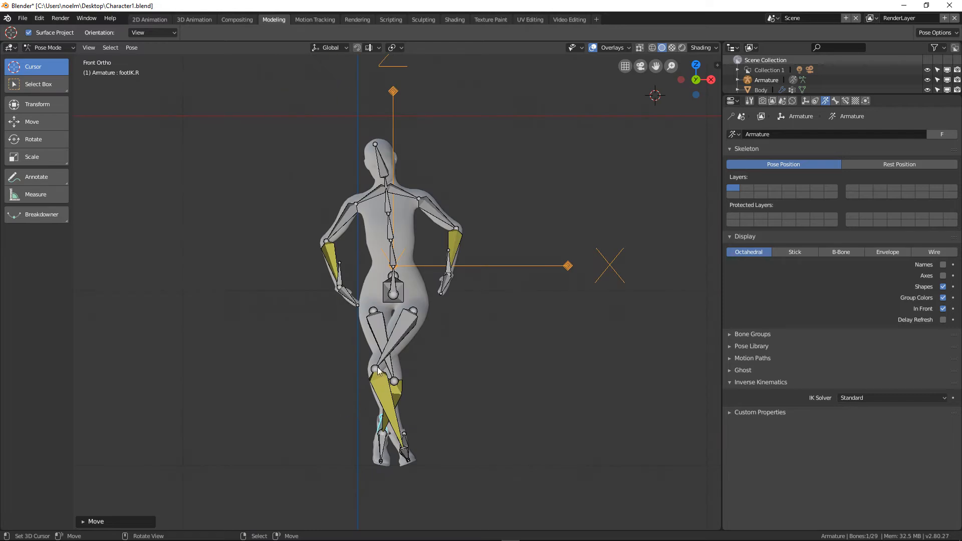
pyautogui.rightClick(394, 345)
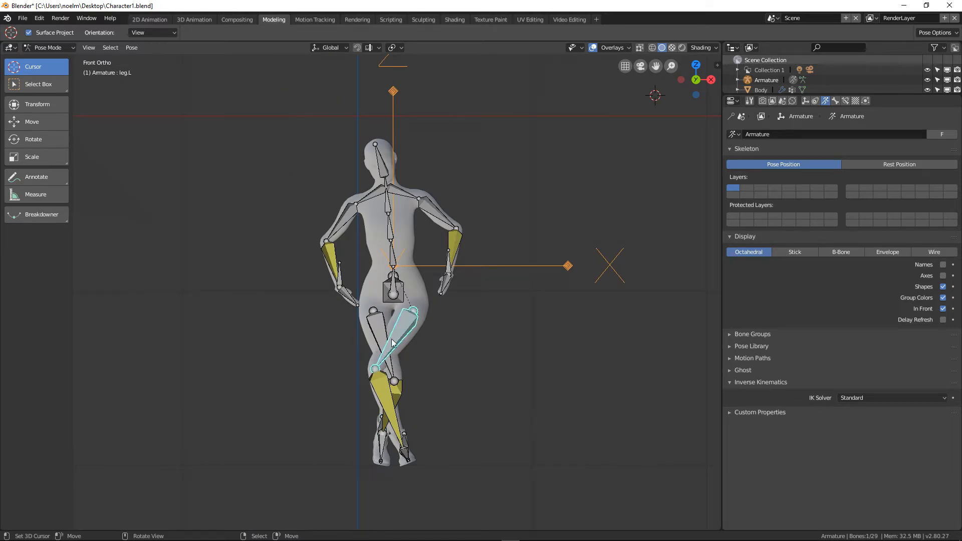
pyautogui.scroll(1, 346, 341)
pyautogui.press('r')
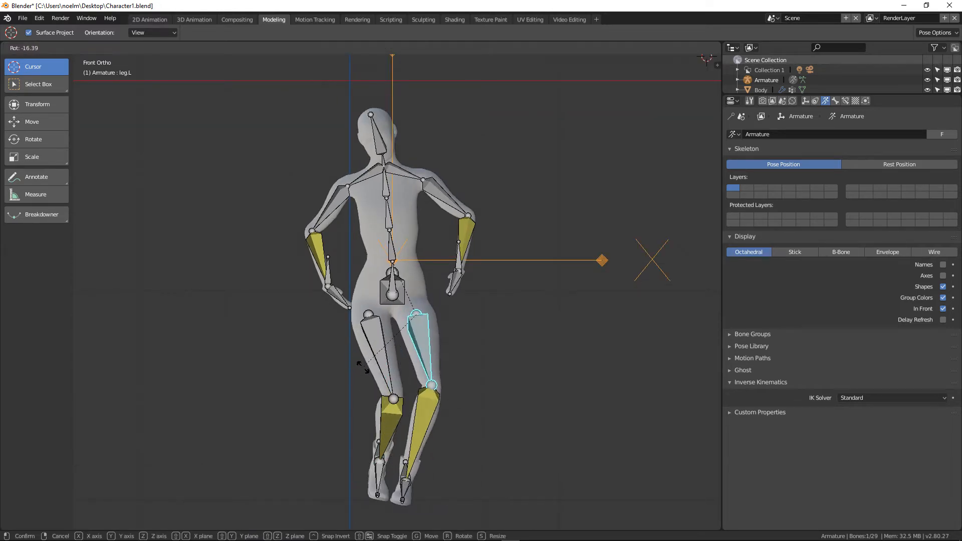
pyautogui.click(357, 370)
pyautogui.rightClick(370, 361)
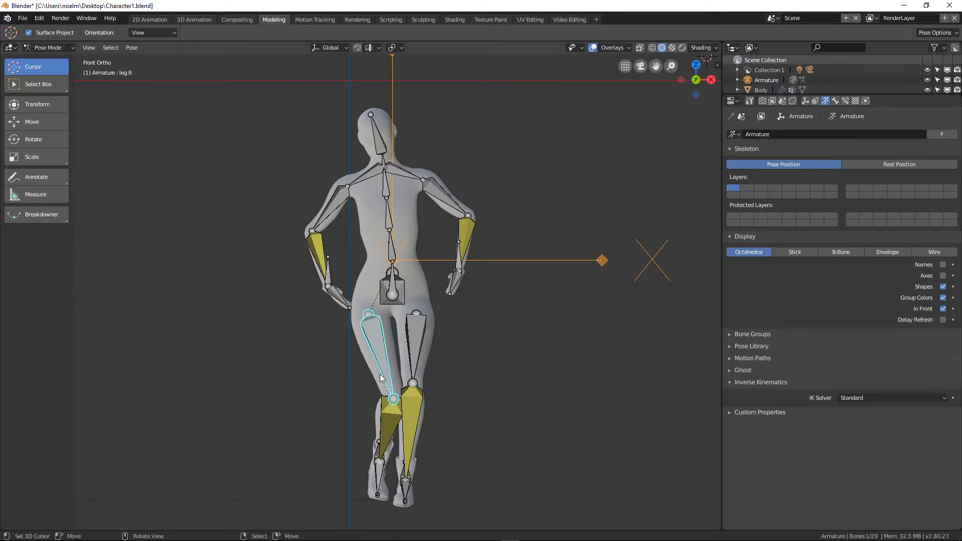
pyautogui.press('r')
pyautogui.click(366, 392)
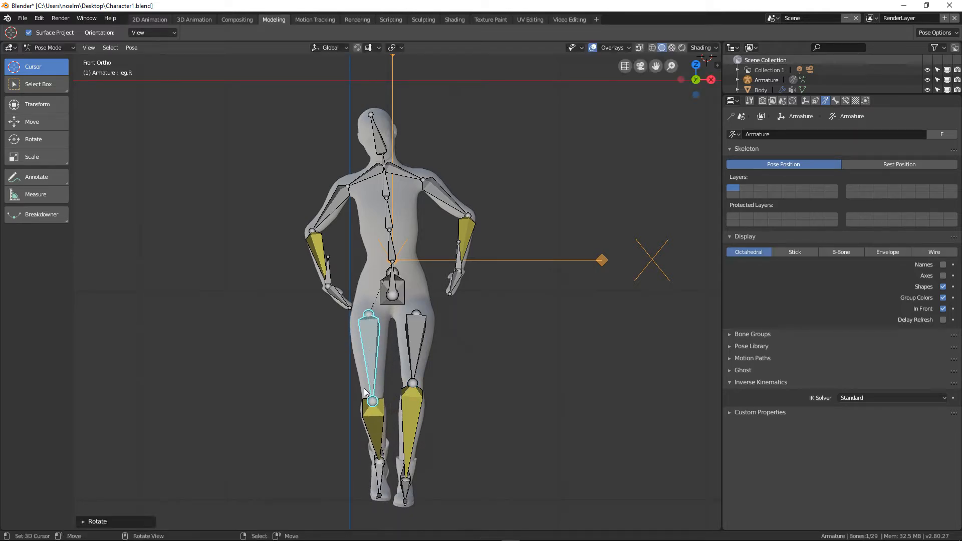
# Step: Check the IK constraint settings of the shin.L bone and view the bent legs from an angle
pyautogui.rightClick(402, 413)
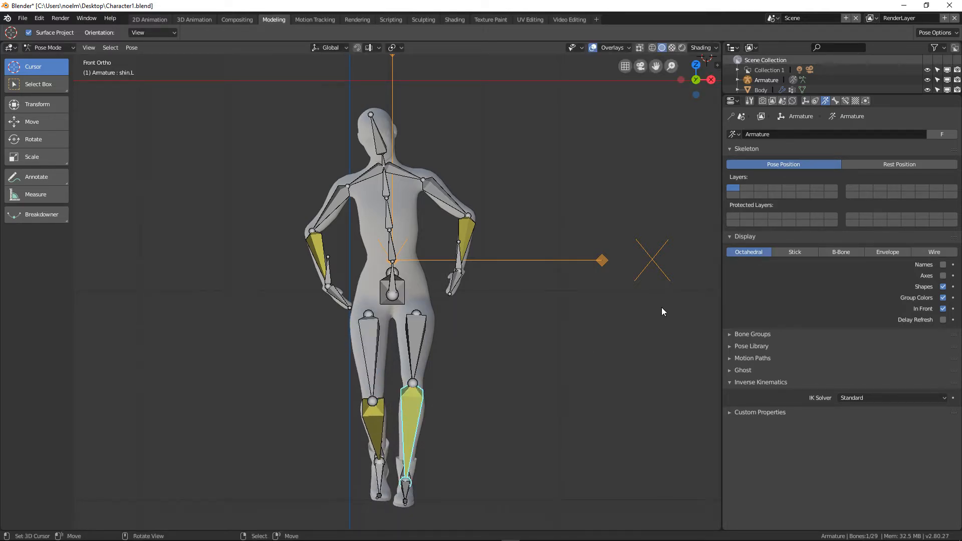
pyautogui.click(846, 100)
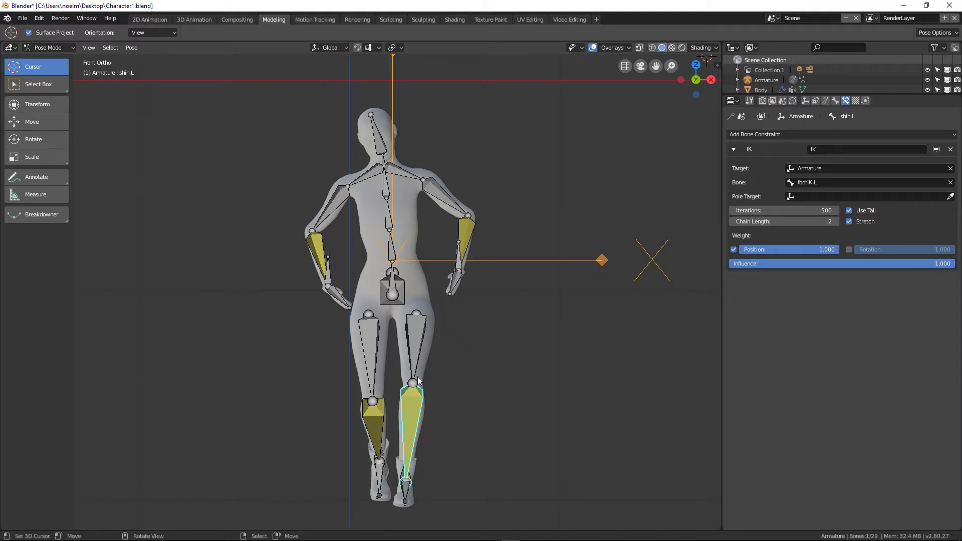
pyautogui.moveTo(426, 495); pyautogui.dragTo(389, 498, button='middle')
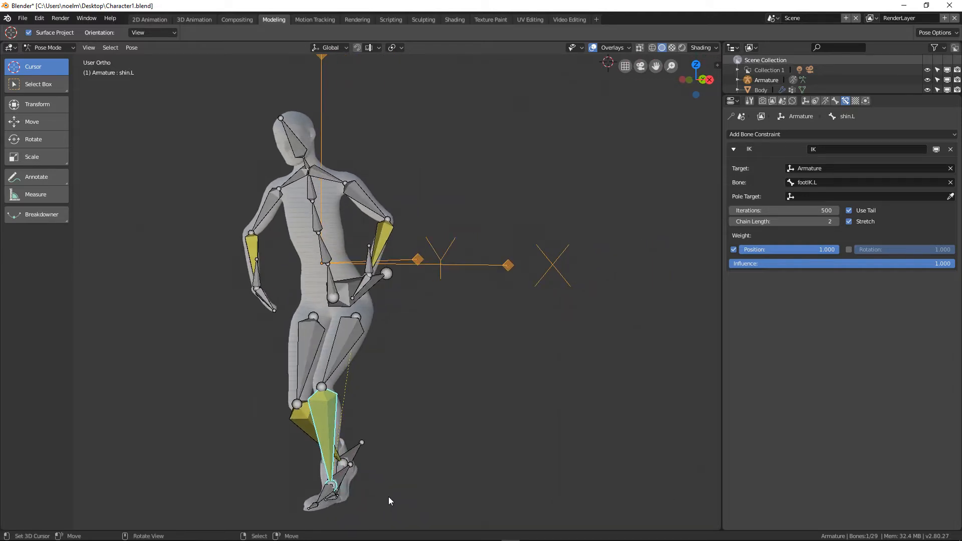
pyautogui.scroll(2, 325, 352)
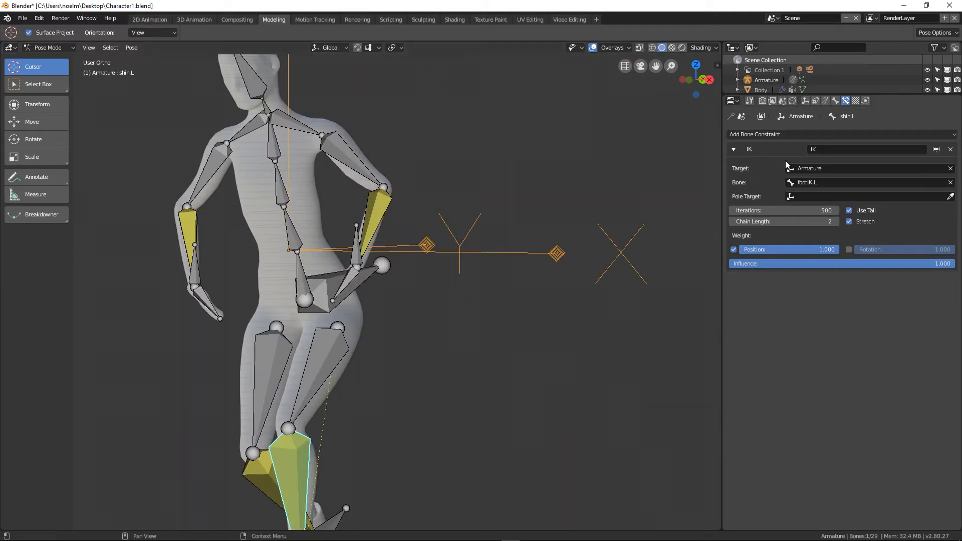
# Step: Turn off the armature's In Front display so the body mesh covers the bones
pyautogui.click(825, 102)
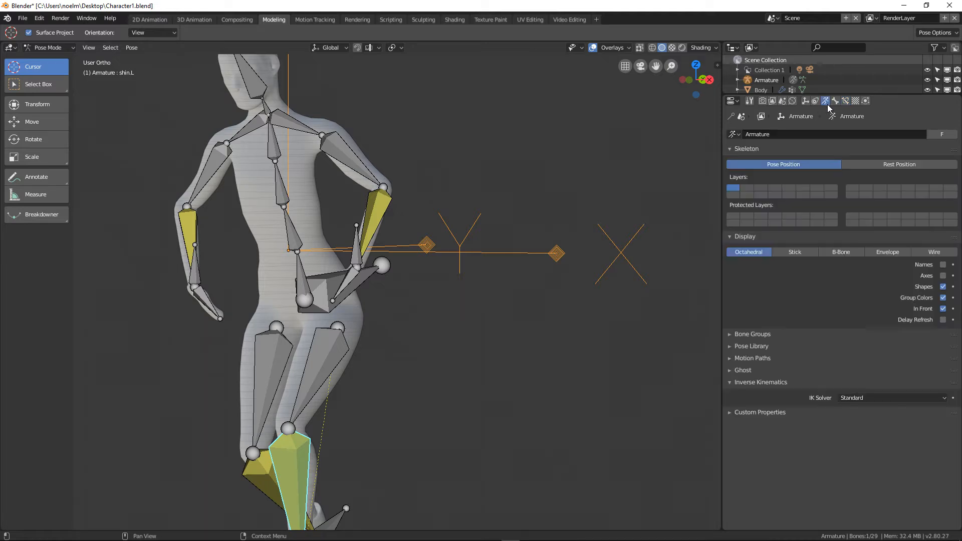
pyautogui.click(943, 309)
pyautogui.scroll(-3, 502, 296)
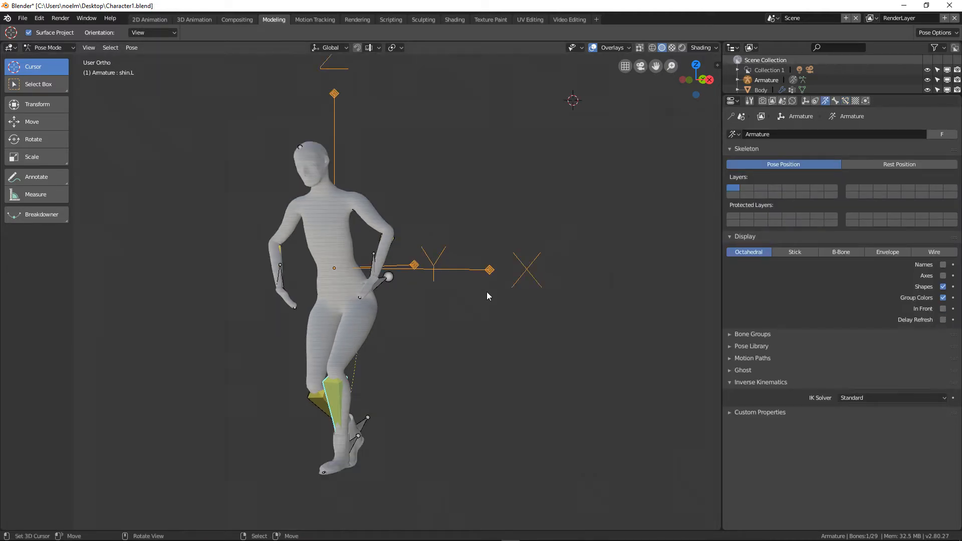
# Step: In the front view, lower the handIK.r bone beside the hip and move handIK.L inward across the waist
pyautogui.press('KP_1')
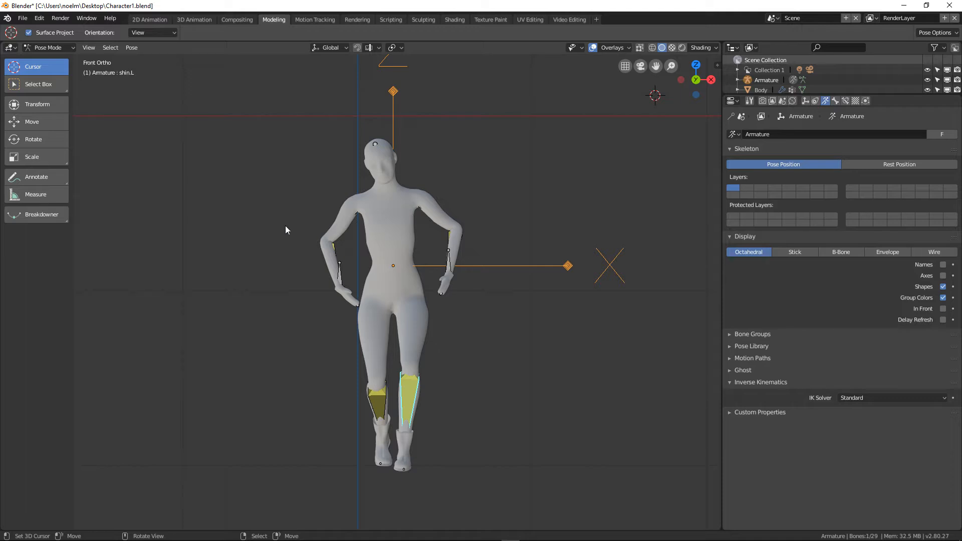
pyautogui.click(341, 273)
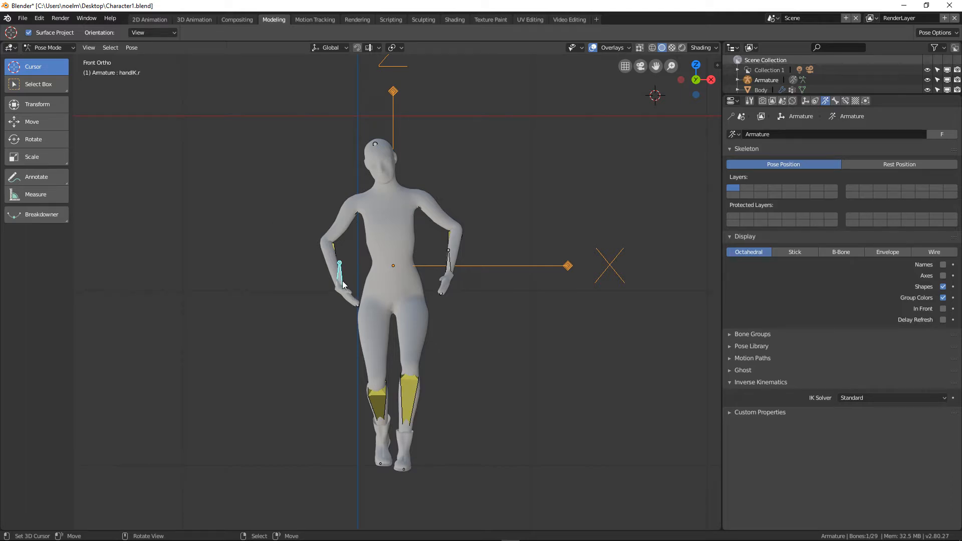
pyautogui.press('g')
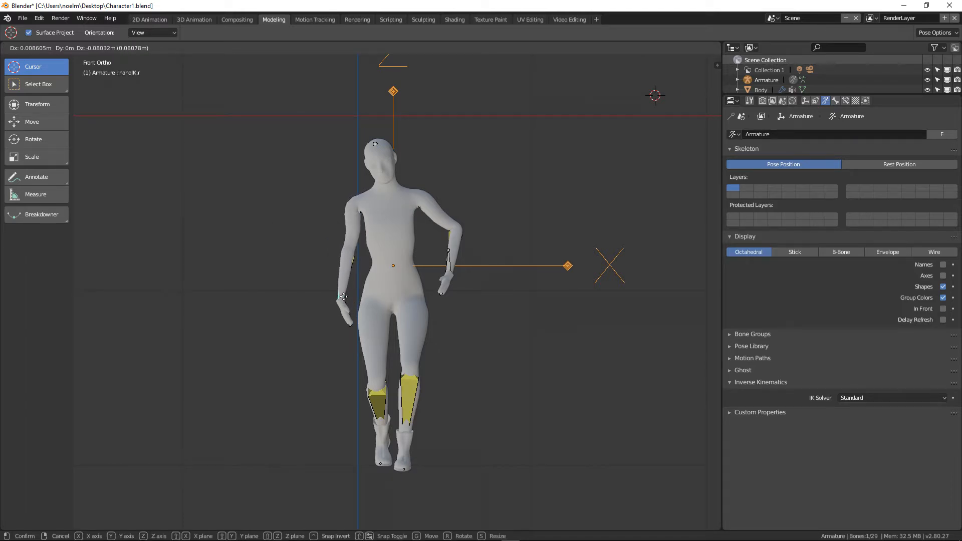
pyautogui.click(357, 294)
pyautogui.click(457, 270)
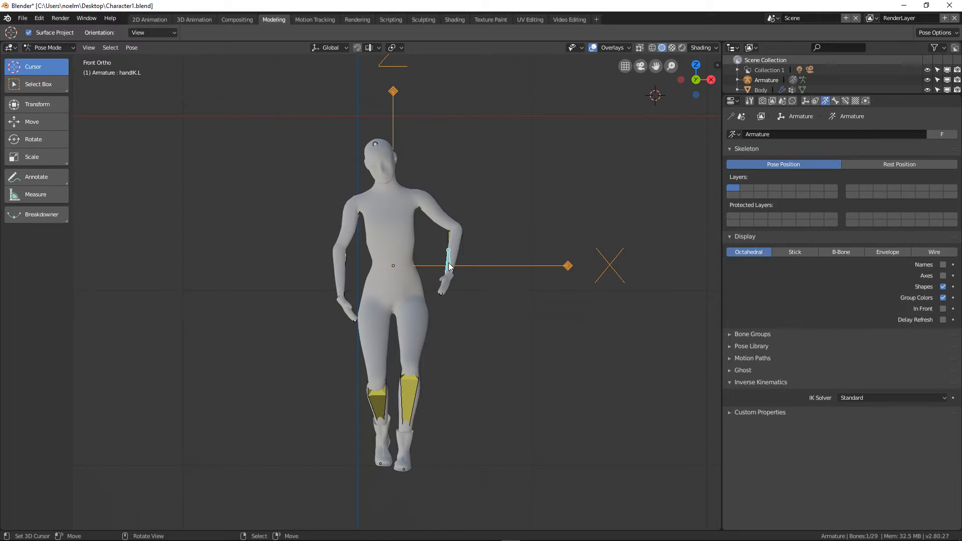
pyautogui.press('g')
pyautogui.click(399, 264)
# Step: Turn the armature's In Front display back on and rotate spine3 and spine2 in the side view to lean the upper body forward
pyautogui.moveTo(399, 264); pyautogui.dragTo(272, 233, button='middle')
pyautogui.click(267, 230)
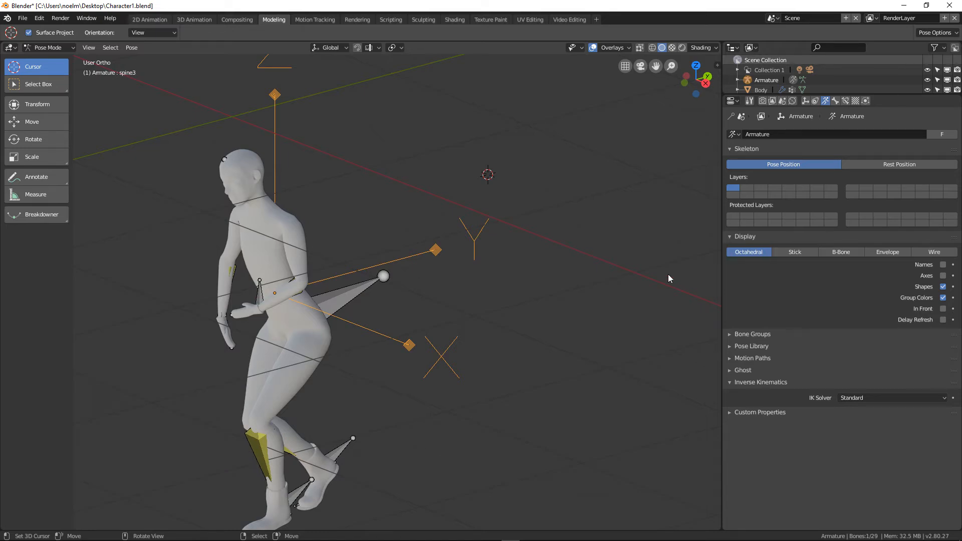
pyautogui.click(943, 309)
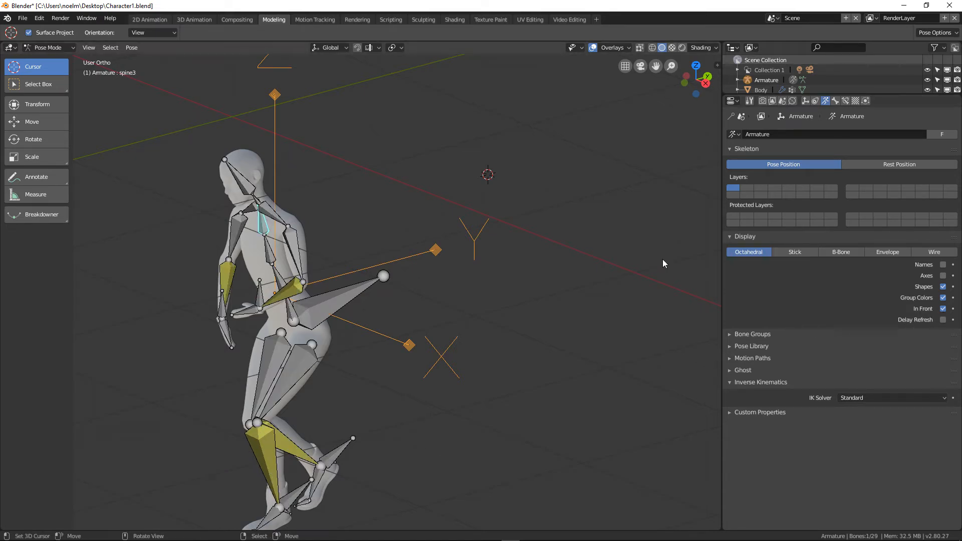
pyautogui.press('KP_3')
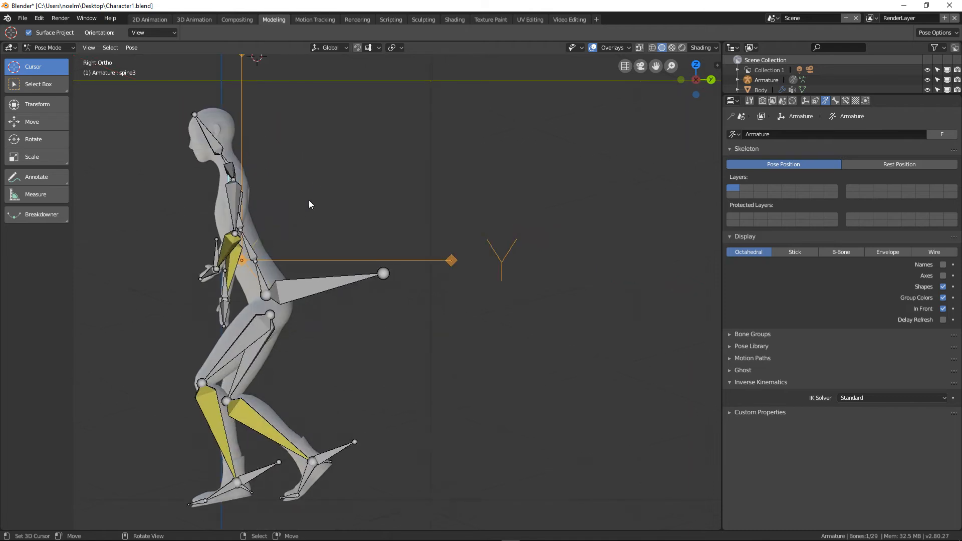
pyautogui.press('r')
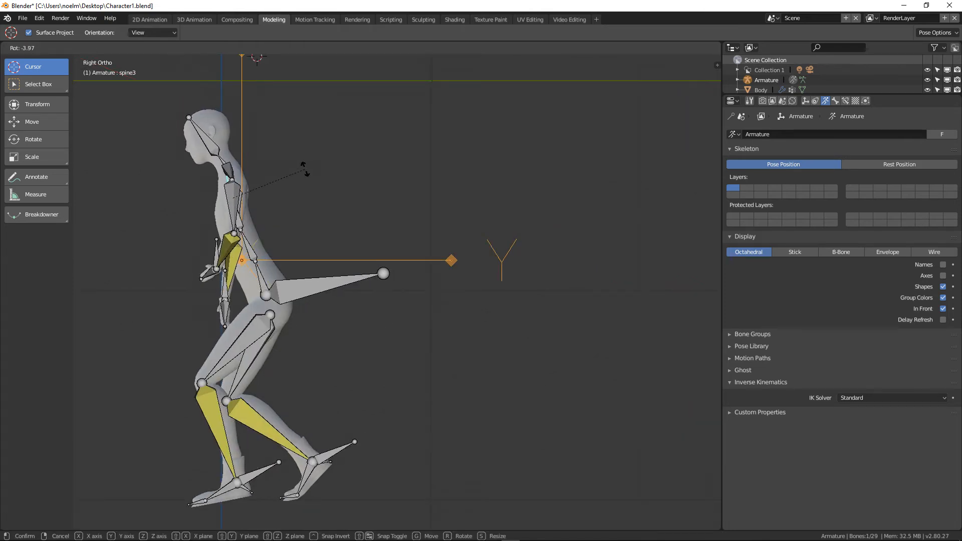
pyautogui.click(301, 161)
pyautogui.click(240, 221)
pyautogui.press('r')
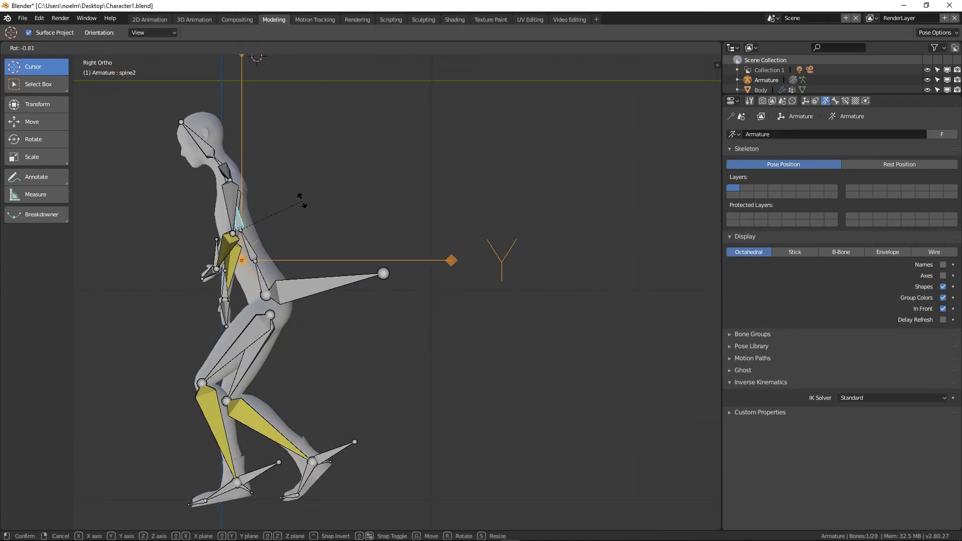
pyautogui.click(304, 204)
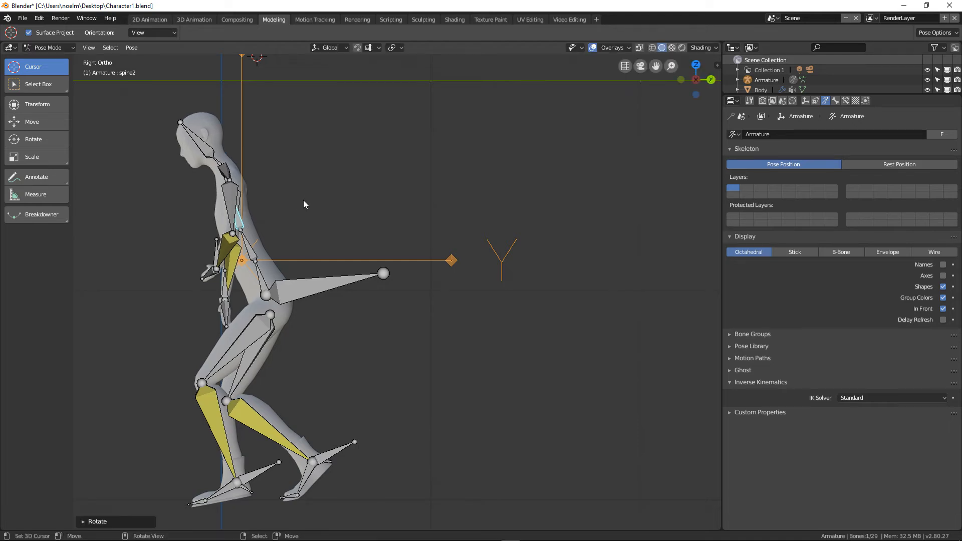
# Step: Rotate the neck bone backward to raise the head, and turn off the armature's In Front display in the front view
pyautogui.click(217, 162)
pyautogui.press('r')
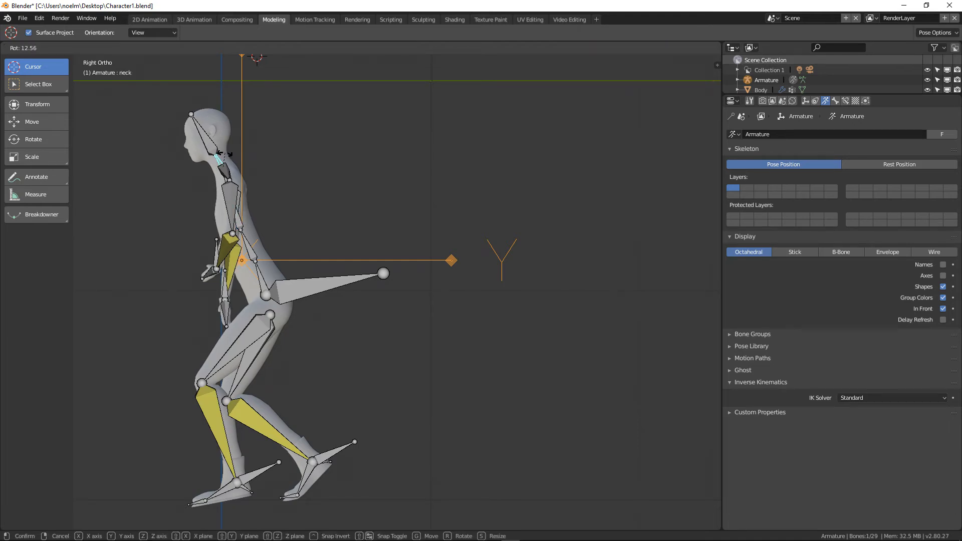
pyautogui.click(225, 159)
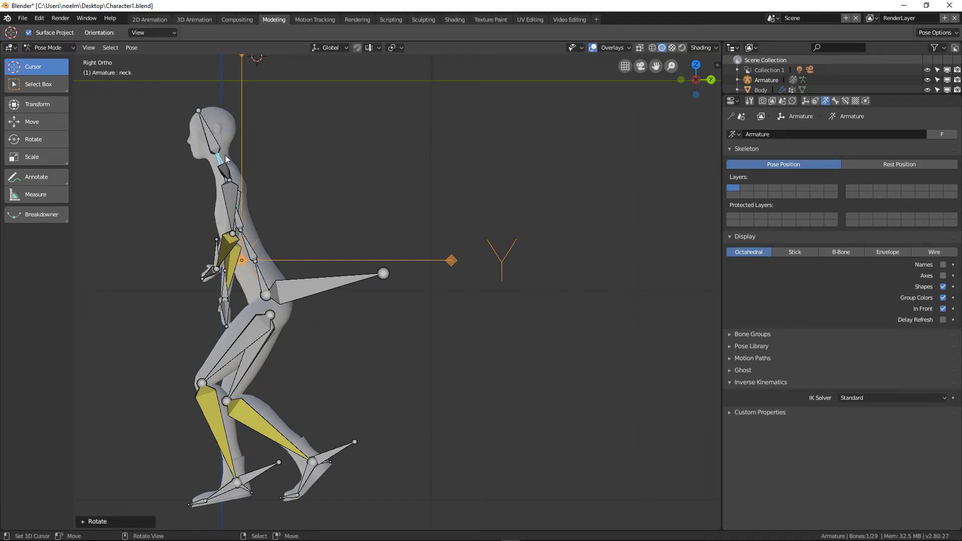
pyautogui.press('KP_1')
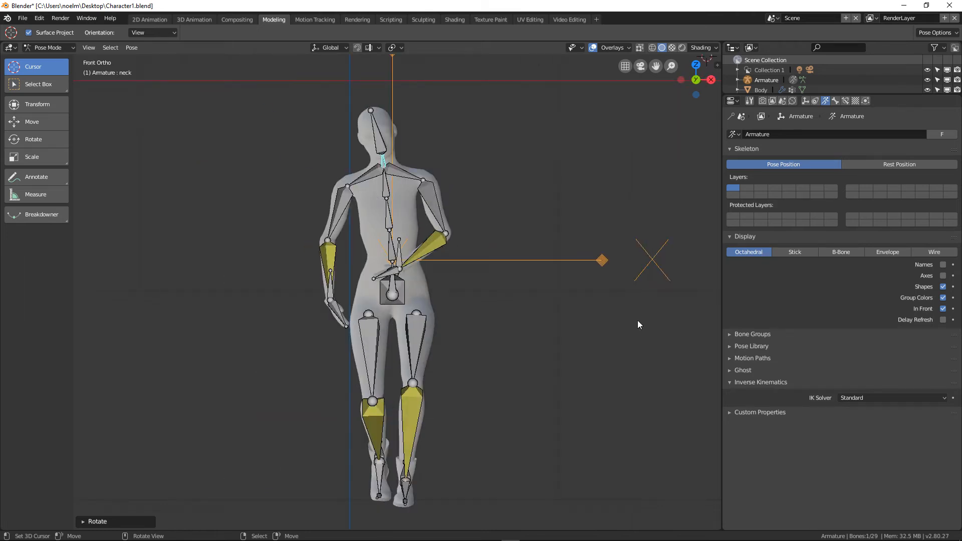
pyautogui.click(946, 310)
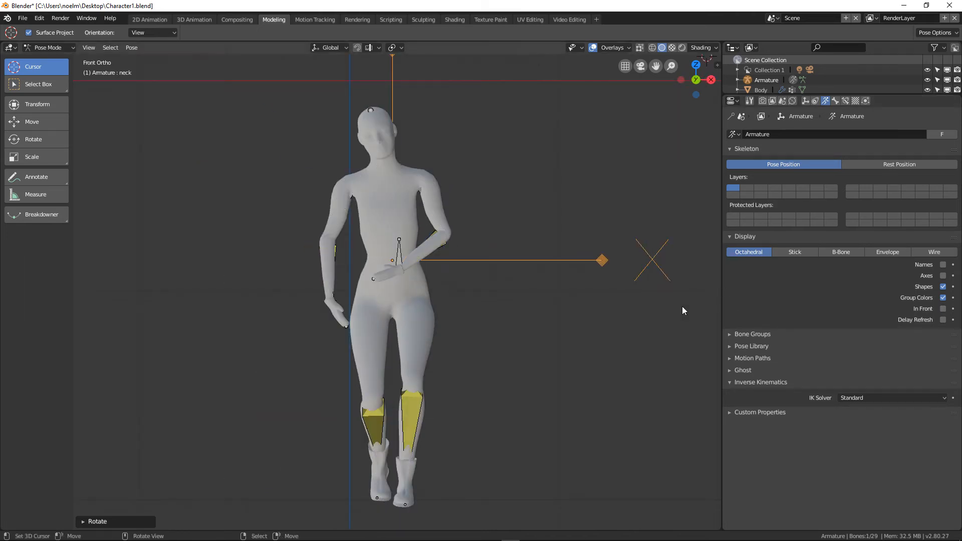
# Step: Examine the posed body's deformation at the armpits, arms, hips and legs in the front and side views
pyautogui.keyDown('shift'); pyautogui.moveTo(503, 351); pyautogui.dragTo(478, 323, button='middle'); pyautogui.keyUp('shift')
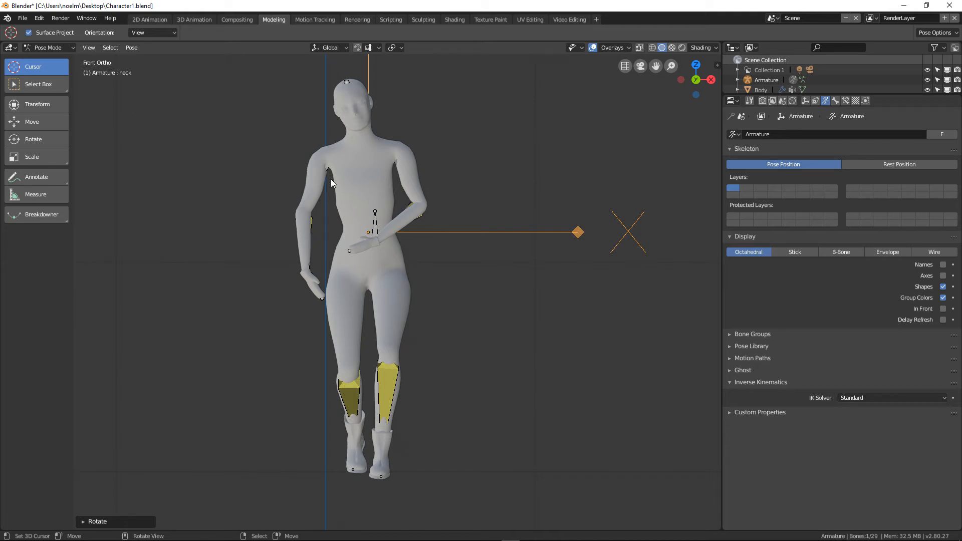
pyautogui.keyDown('ctrl'); pyautogui.moveTo(335, 161); pyautogui.dragTo(347, 272, button='middle'); pyautogui.keyUp('ctrl')
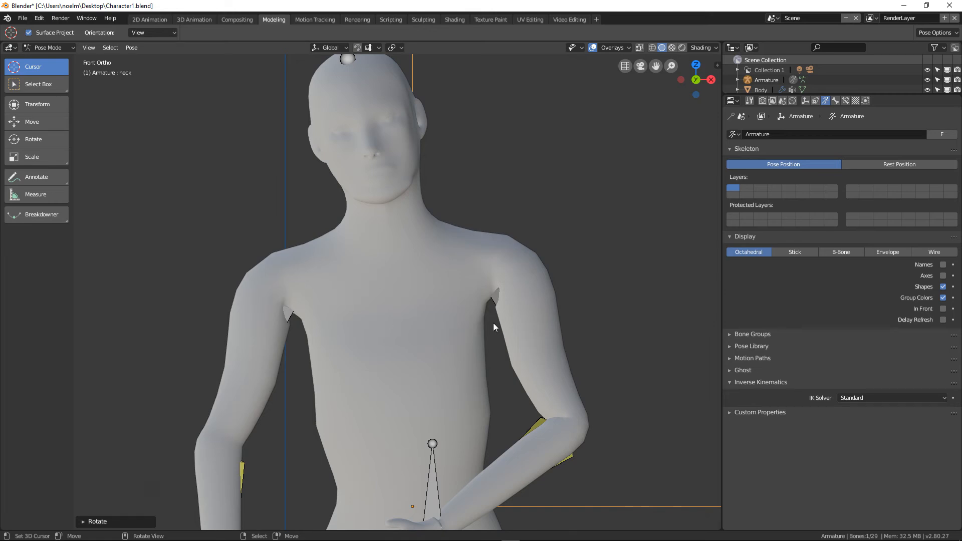
pyautogui.scroll(-3, 353, 271)
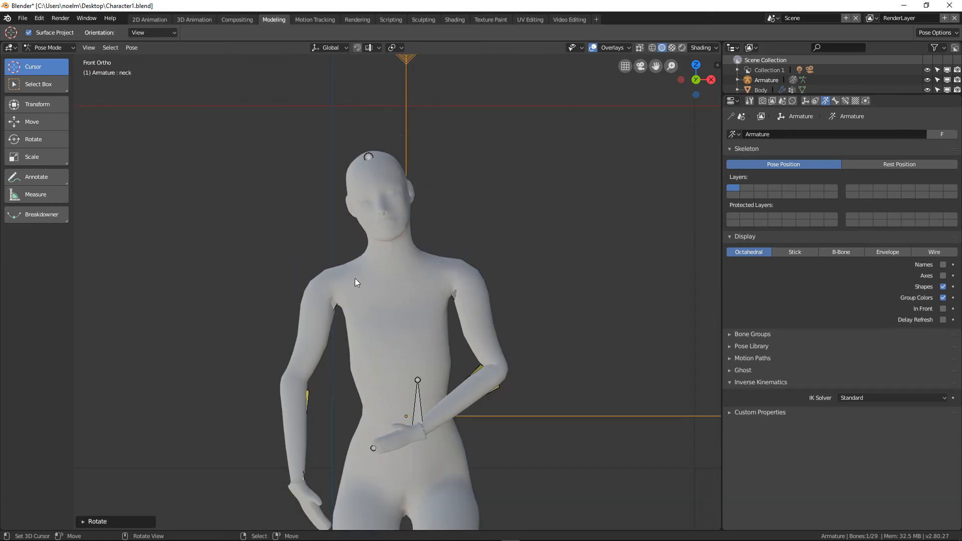
pyautogui.scroll(-3, 355, 278)
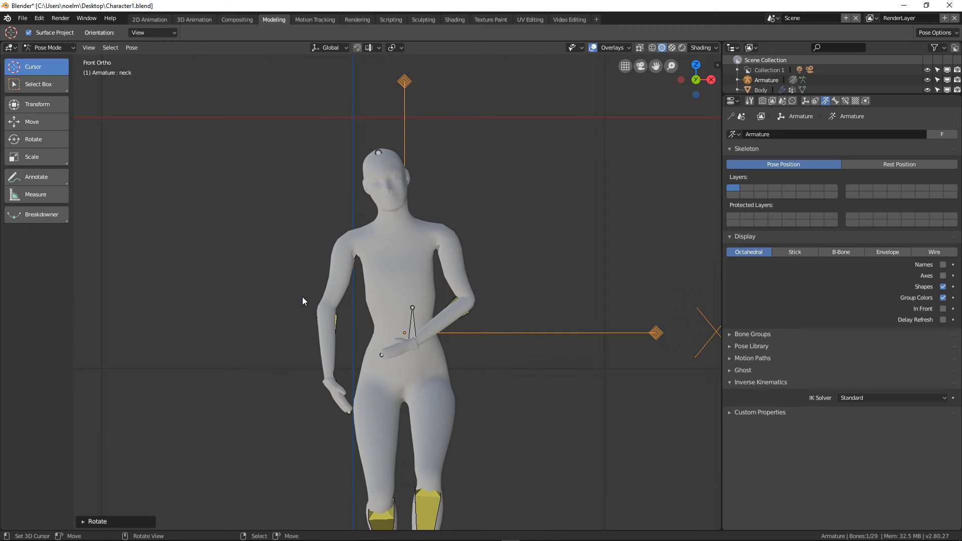
pyautogui.scroll(5, 360, 230)
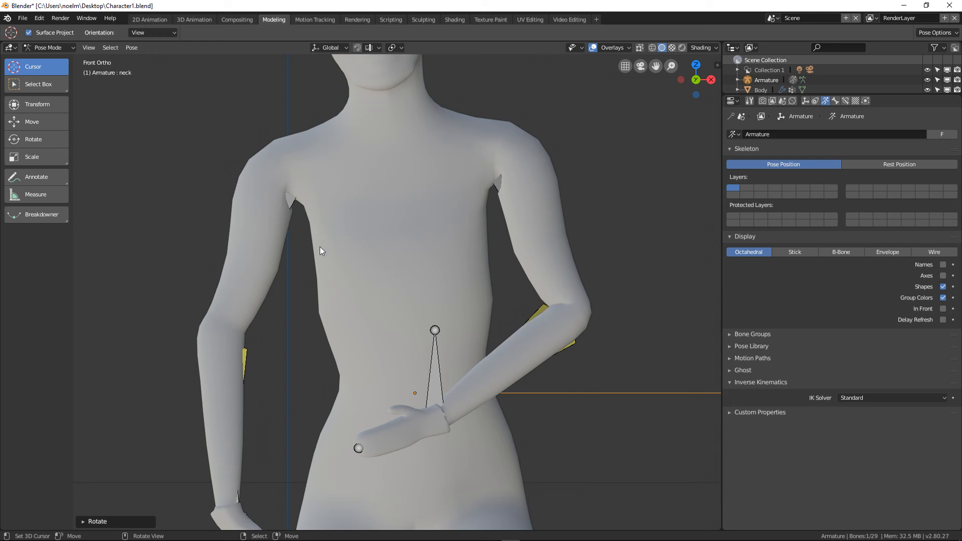
pyautogui.scroll(-4, 356, 394)
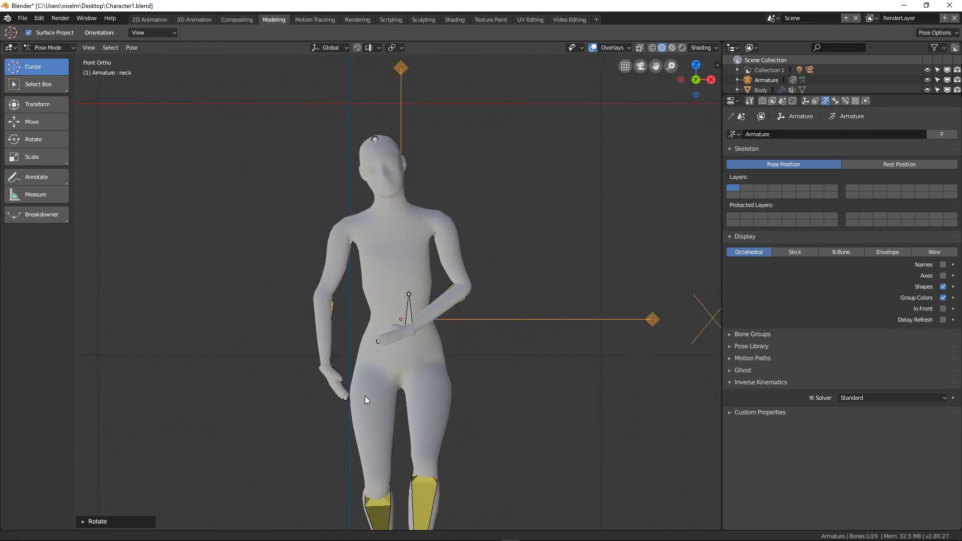
pyautogui.keyDown('shift'); pyautogui.moveTo(365, 396); pyautogui.dragTo(347, 304, button='middle'); pyautogui.keyUp('shift')
pyautogui.press('KP_3')
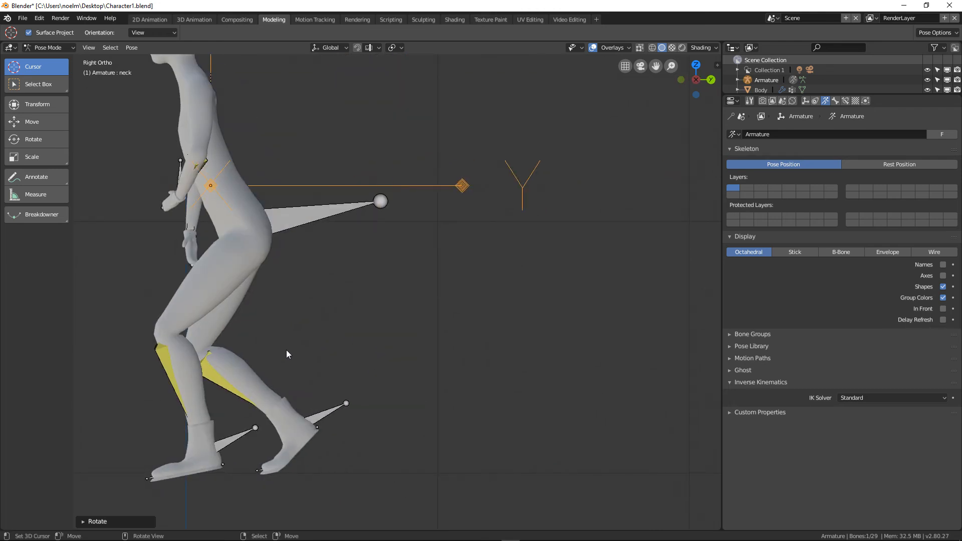
pyautogui.keyDown('shift'); pyautogui.moveTo(249, 333); pyautogui.dragTo(279, 322, button='middle'); pyautogui.keyUp('shift')
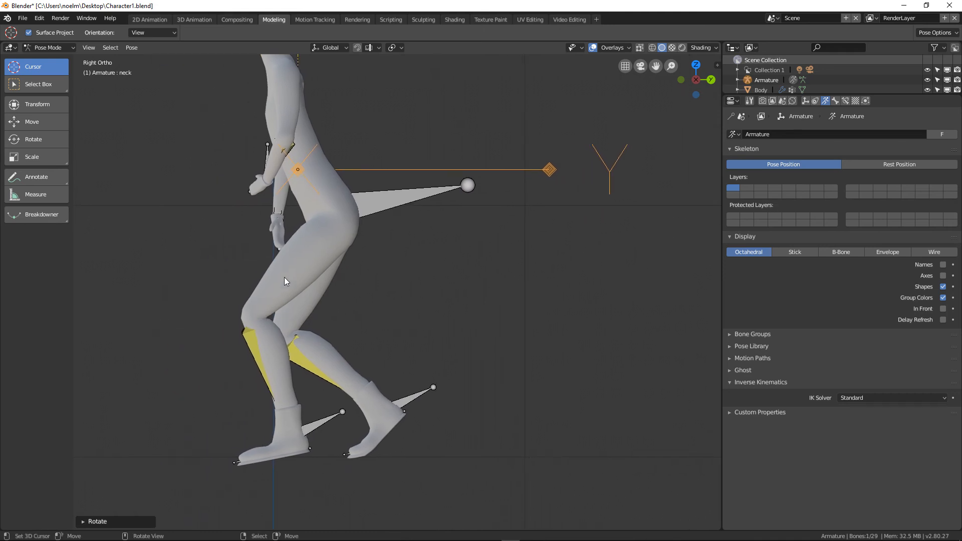
pyautogui.scroll(-3, 292, 291)
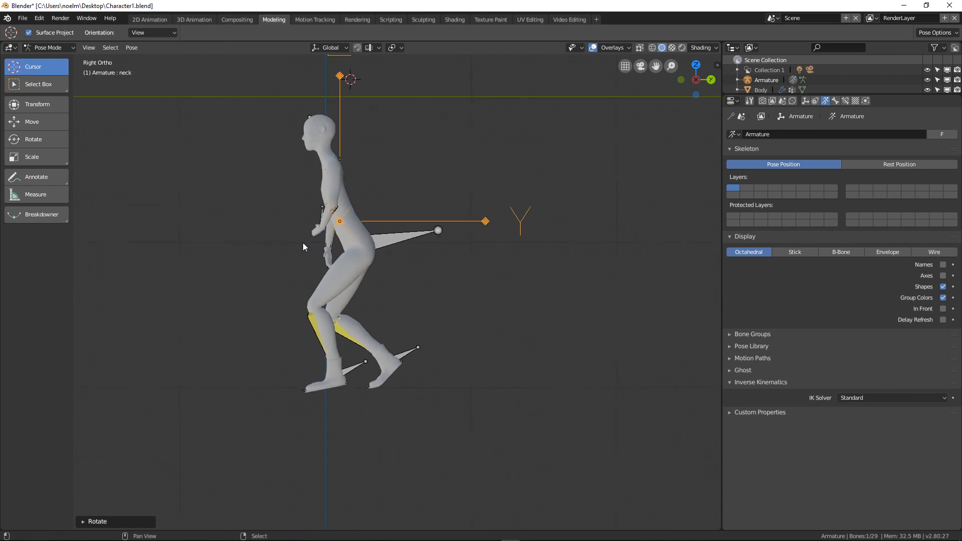
pyautogui.keyDown('shift'); pyautogui.moveTo(303, 243); pyautogui.dragTo(291, 297, button='middle'); pyautogui.keyUp('shift')
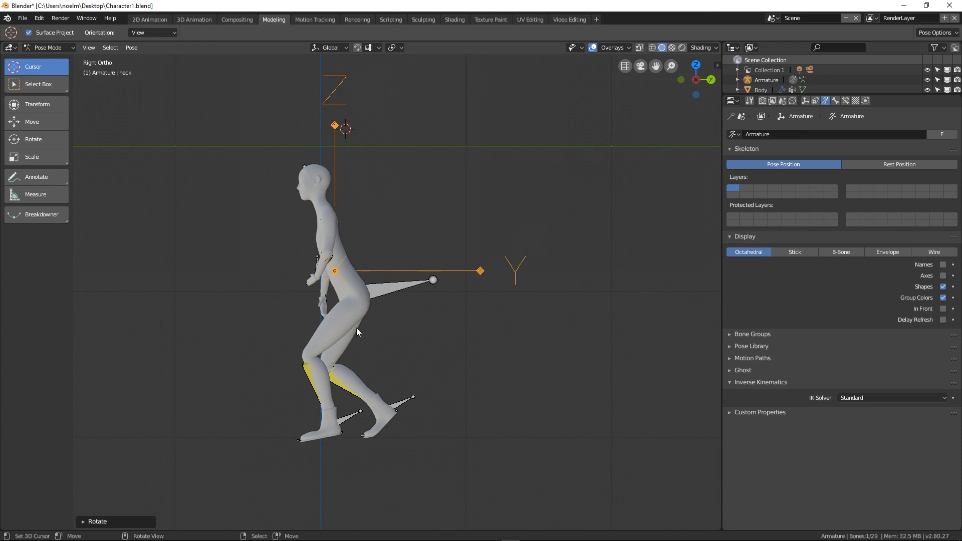
pyautogui.press('KP_1')
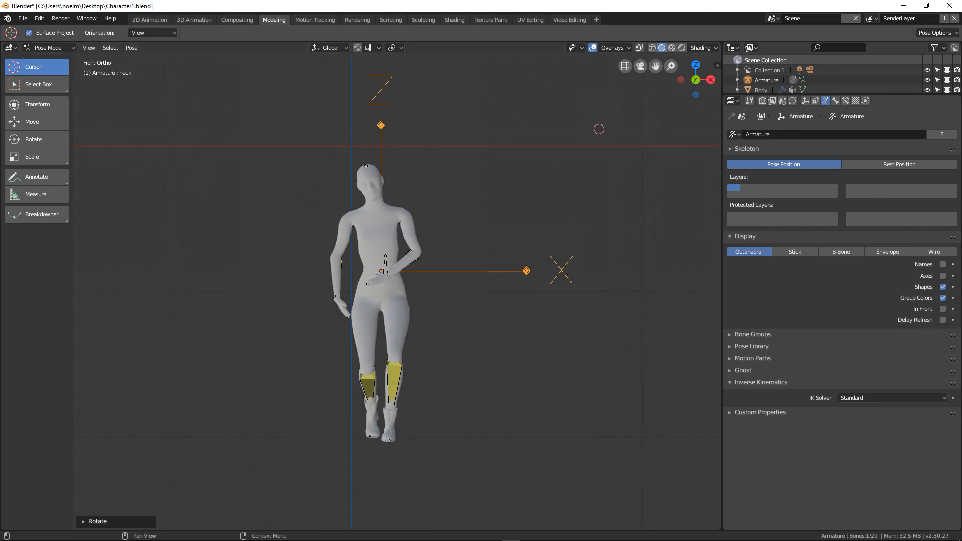